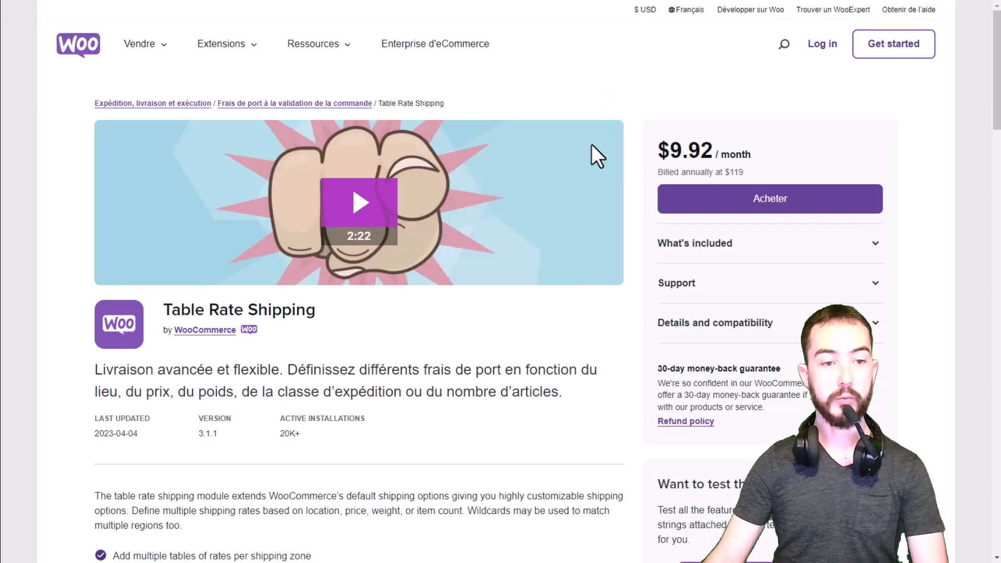
Check the name and price of the Table Rate Shipping extension on its WooCommerce product page.
{"action": "left_click_drag", "start_coordinate": [172, 310], "coordinate": [375, 315]}
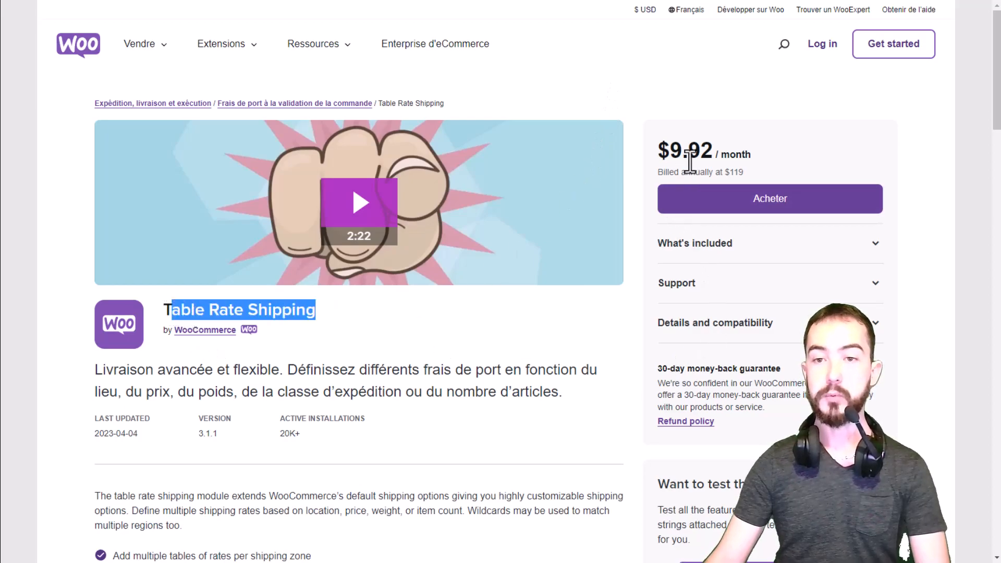
{"action": "left_click_drag", "start_coordinate": [669, 151], "coordinate": [723, 172]}
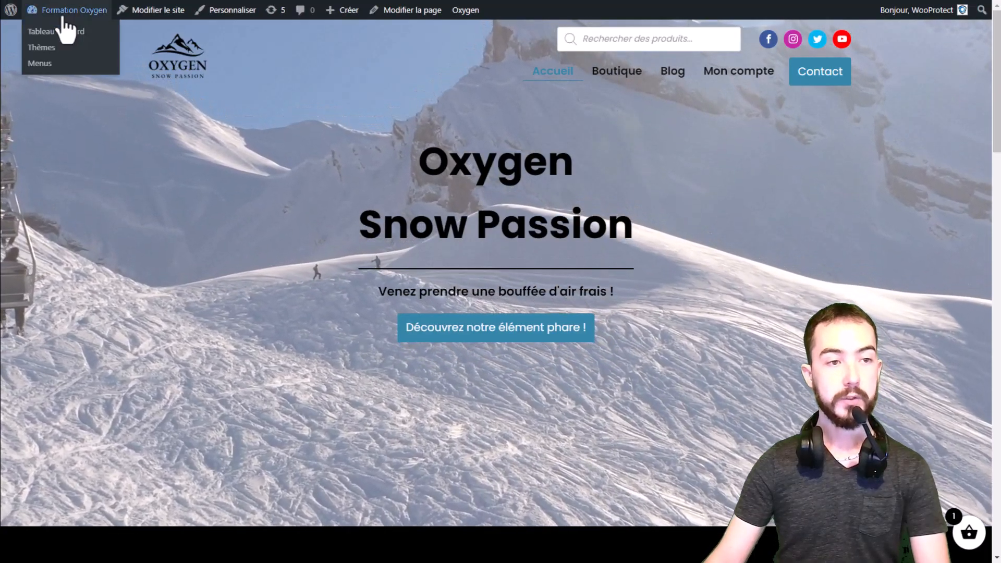
Switch to the Formation Oxygen WordPress dashboard and find WooCommerce Table Rate Shipping among the installed extensions.
{"action": "left_click", "coordinate": [62, 16]}
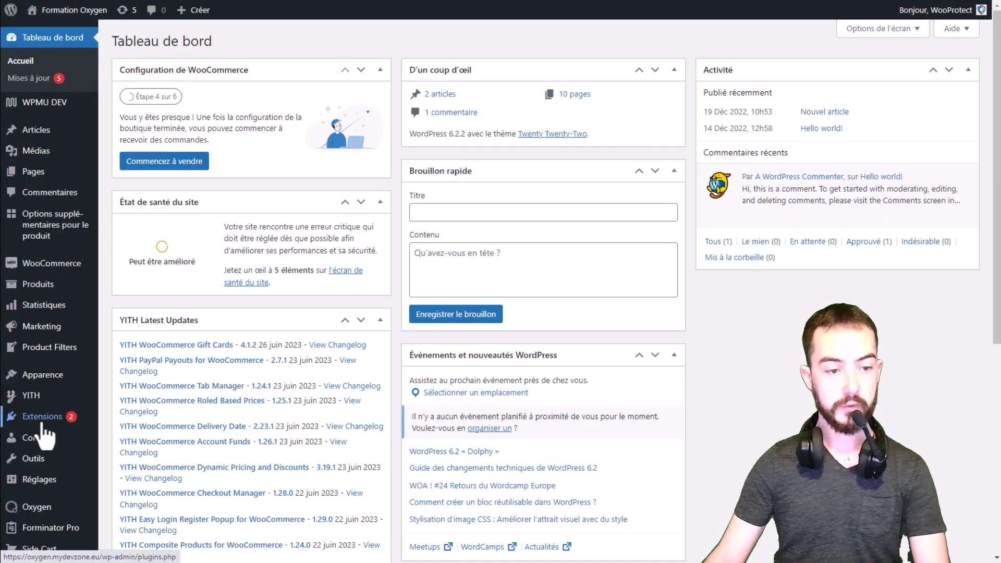
{"action": "left_click", "coordinate": [42, 423]}
{"action": "scroll", "coordinate": [482, 257], "scroll_direction": "down", "scroll_amount": 5}
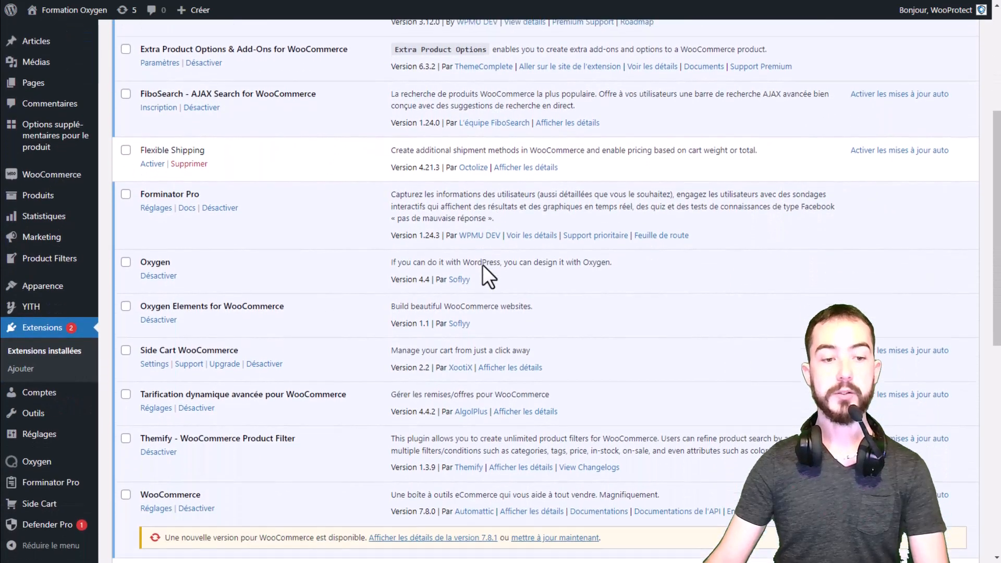
{"action": "scroll", "coordinate": [483, 264], "scroll_direction": "down", "scroll_amount": 6}
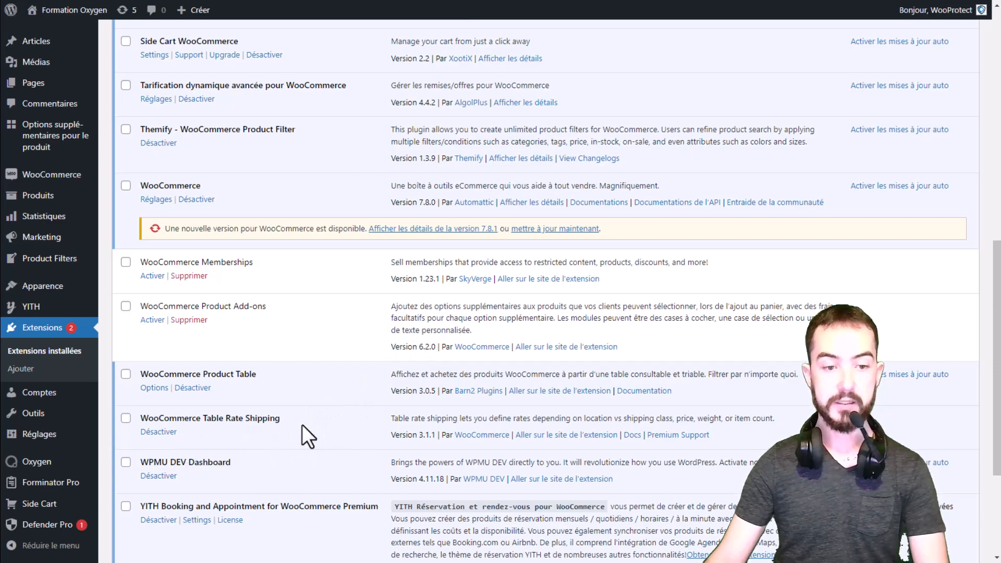
{"action": "left_click_drag", "start_coordinate": [280, 418], "coordinate": [154, 419]}
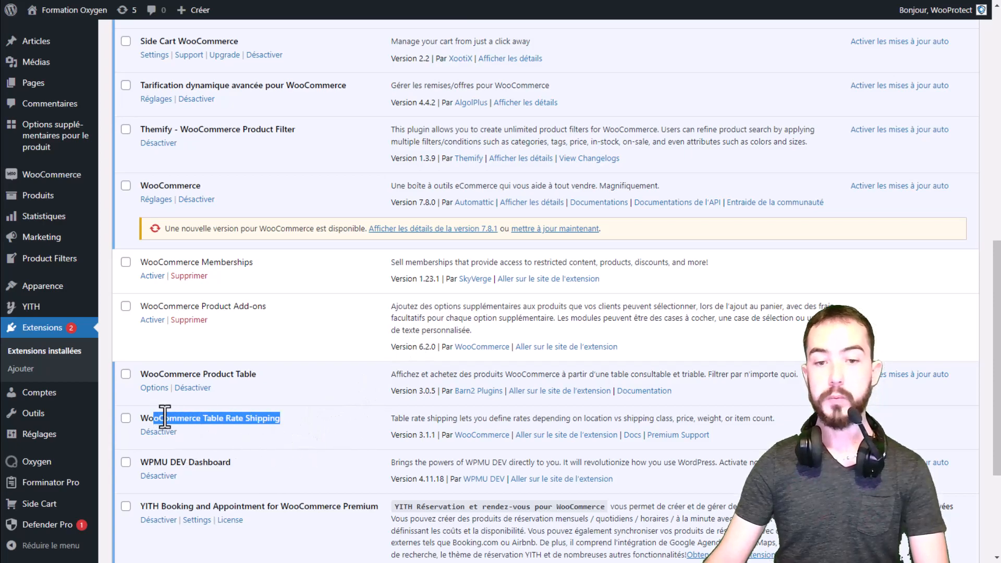
{"action": "left_click", "coordinate": [194, 420]}
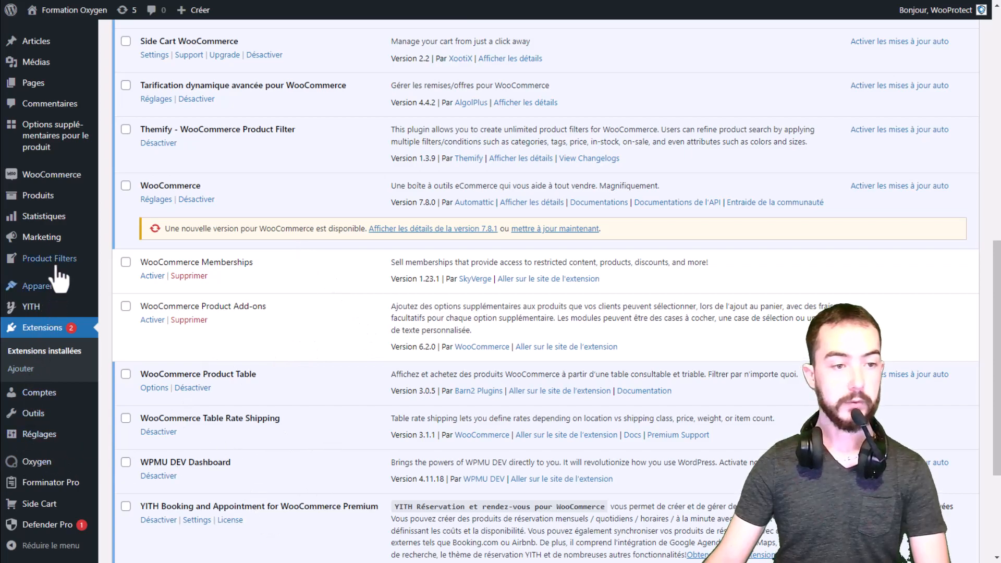
Open the France zone in the WooCommerce shipping (Expédition) settings.
{"action": "mouse_move", "coordinate": [57, 174]}
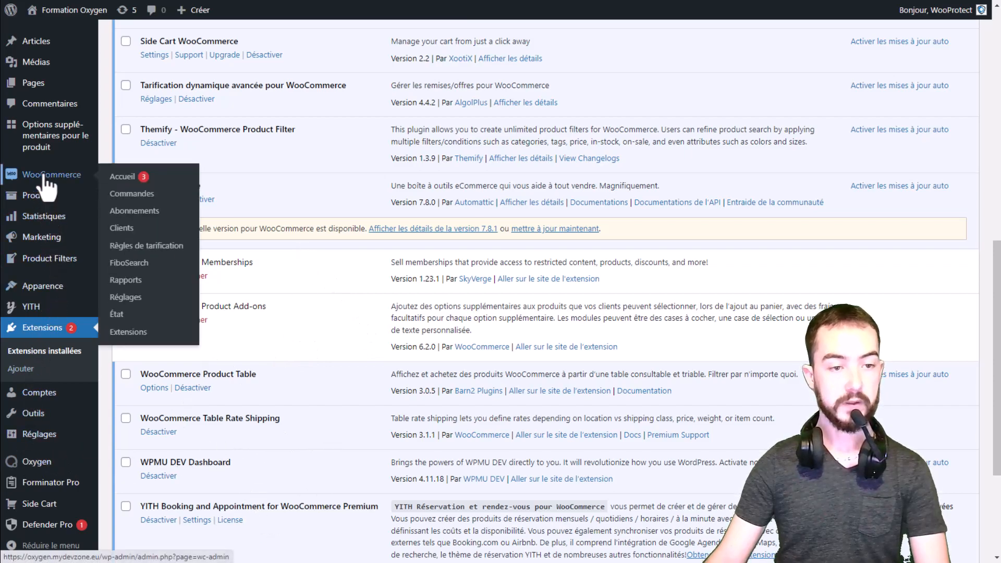
{"action": "left_click", "coordinate": [117, 306]}
{"action": "left_click", "coordinate": [282, 93]}
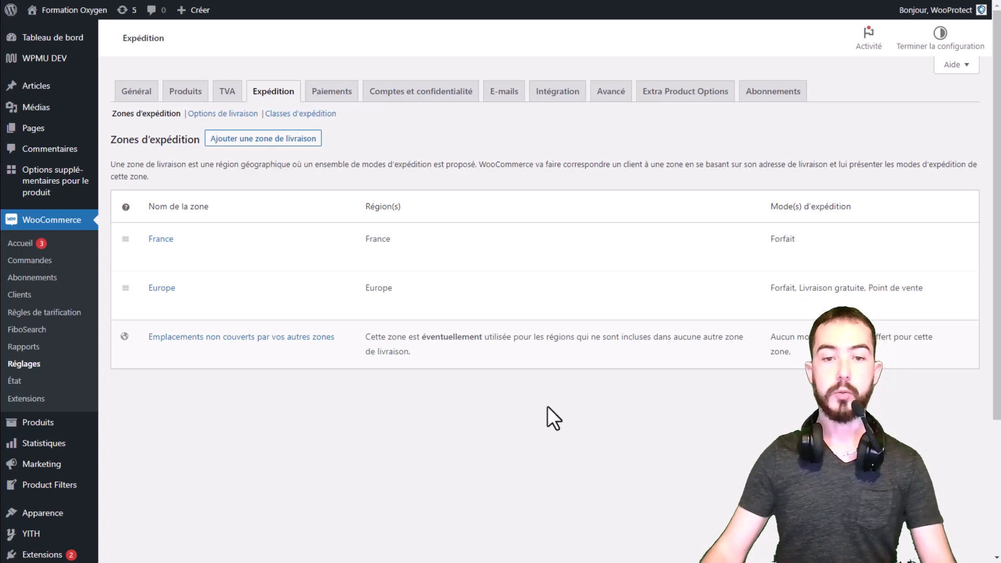
{"action": "left_click", "coordinate": [154, 239]}
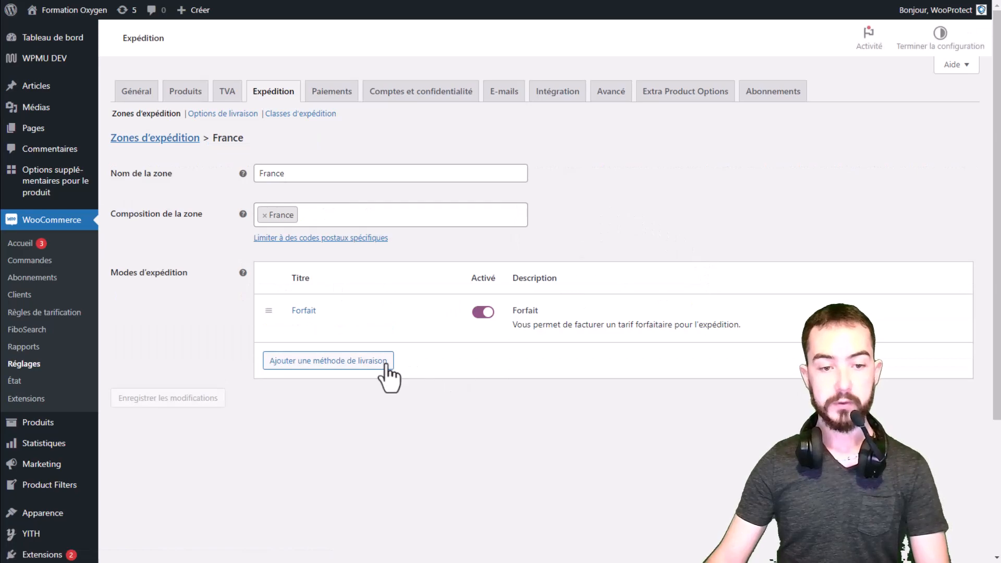
Add a Table rates shipping method to the France zone.
{"action": "left_click", "coordinate": [358, 362]}
{"action": "left_click", "coordinate": [417, 286]}
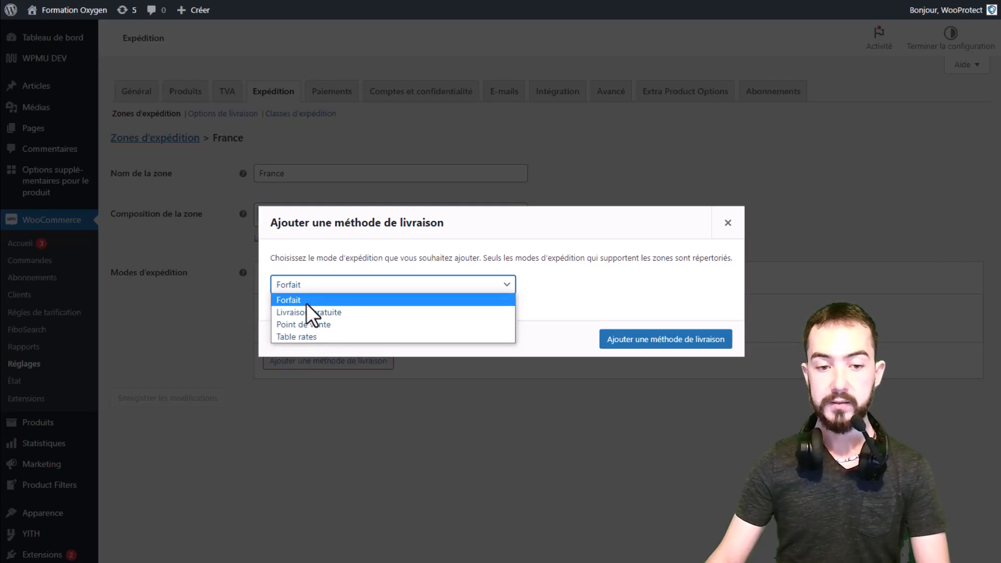
{"action": "left_click", "coordinate": [297, 335]}
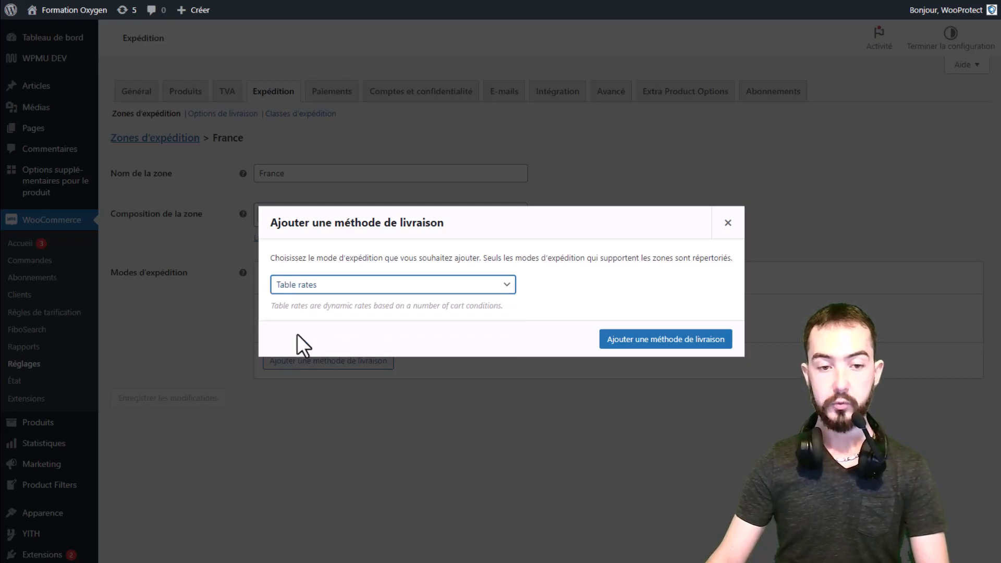
{"action": "left_click", "coordinate": [673, 344]}
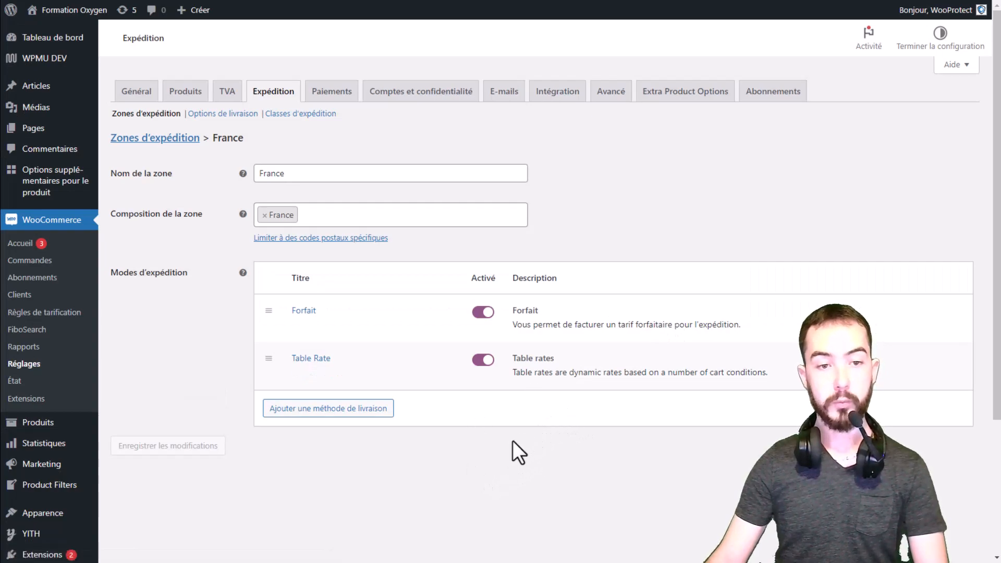
Open the France zone's Table Rate method and set its method title to "Livraison à domicile".
{"action": "left_click", "coordinate": [315, 358]}
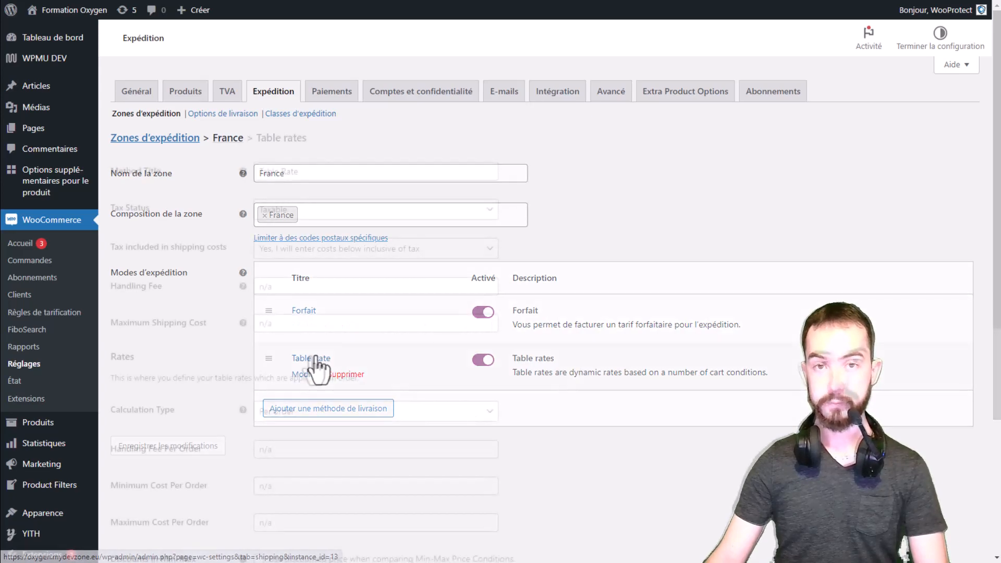
{"action": "left_click", "coordinate": [306, 172]}
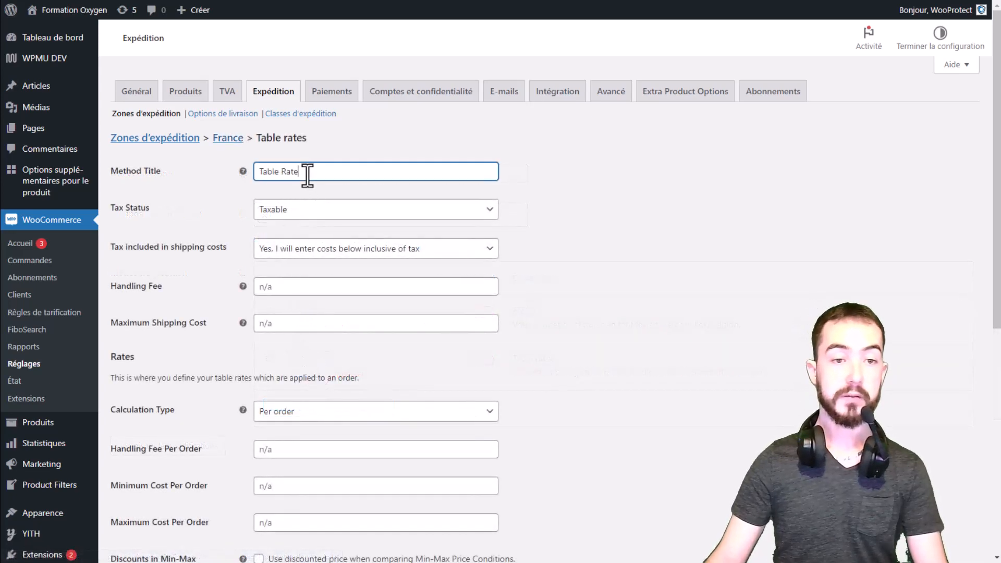
{"action": "triple_click", "coordinate": [307, 172]}
{"action": "left_click_drag", "start_coordinate": [306, 172], "coordinate": [295, 171]}
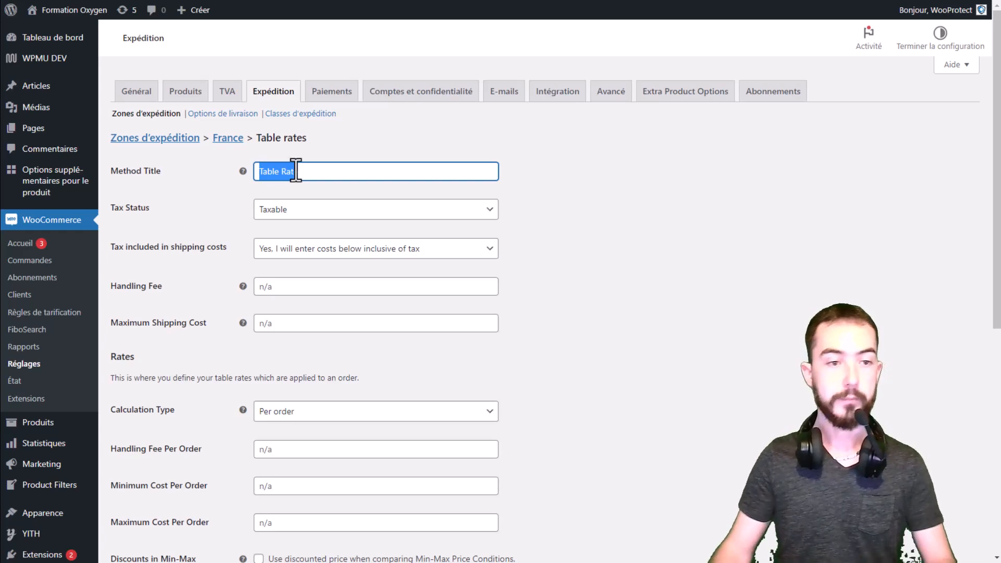
{"action": "triple_click", "coordinate": [325, 176]}
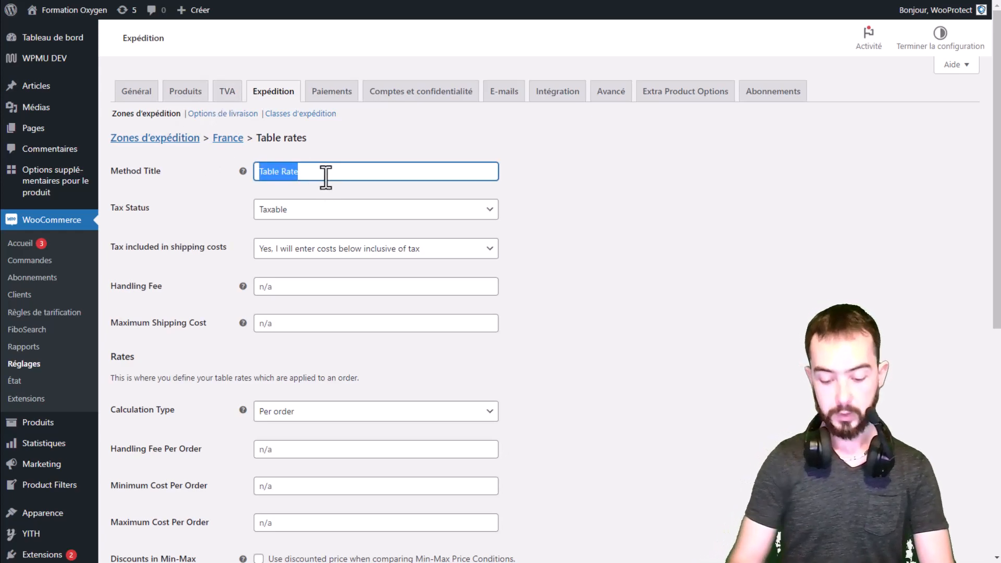
{"action": "type", "text": "Livraison à domicile"}
{"action": "left_click", "coordinate": [551, 174]}
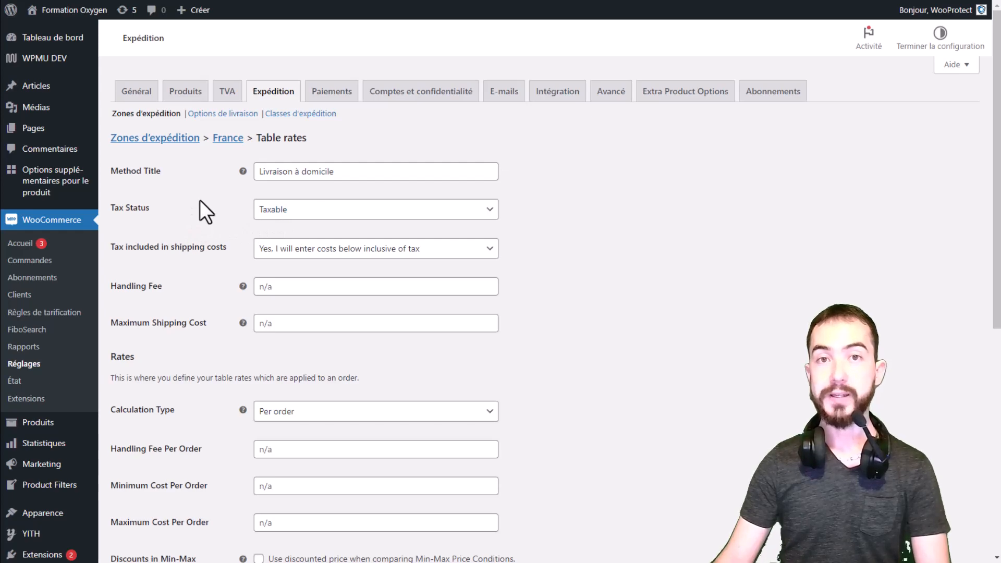
Set the method's tax status to Taxable and choose "Yes, I will enter costs below inclusive of tax".
{"action": "left_click", "coordinate": [274, 213]}
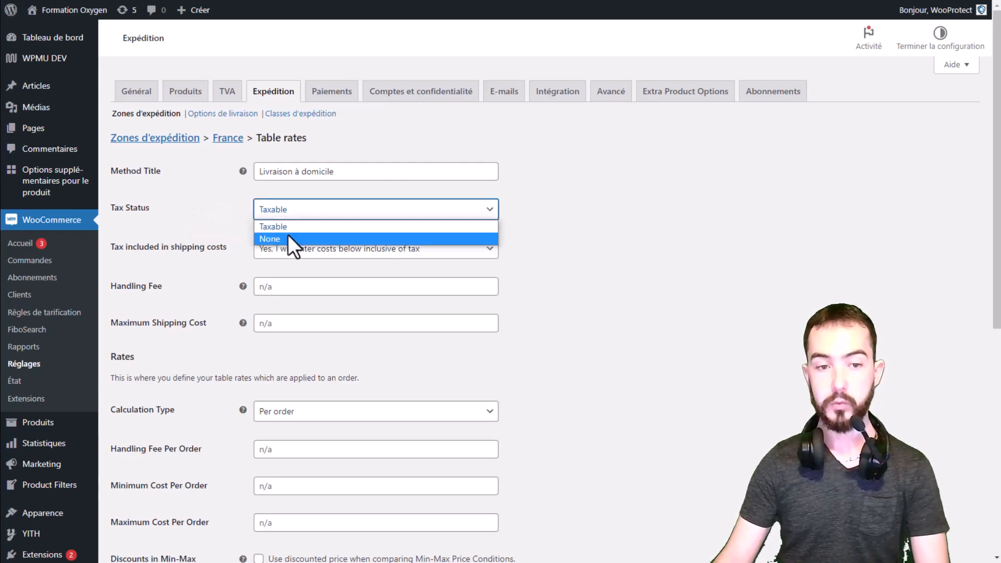
{"action": "left_click", "coordinate": [283, 226]}
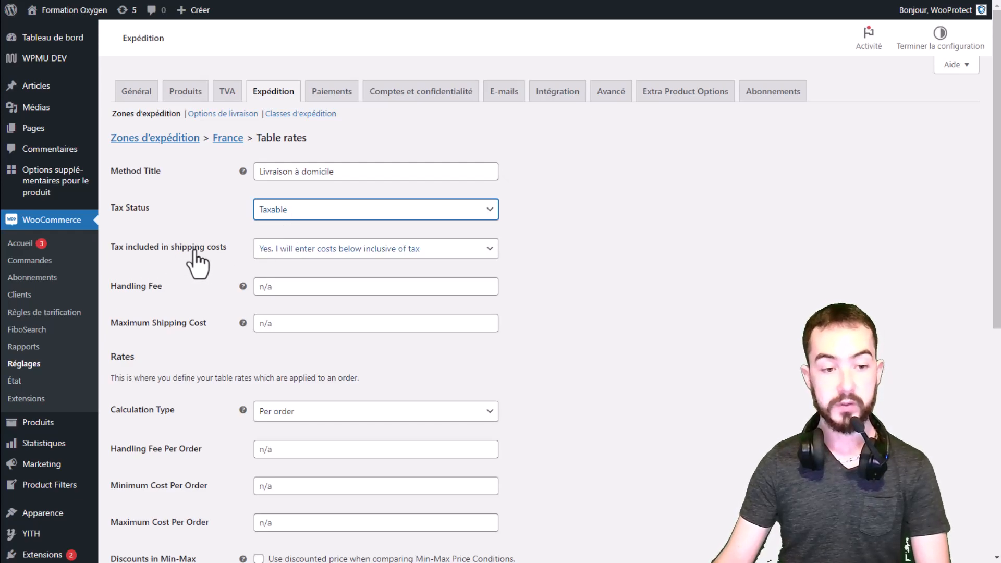
{"action": "left_click", "coordinate": [309, 248]}
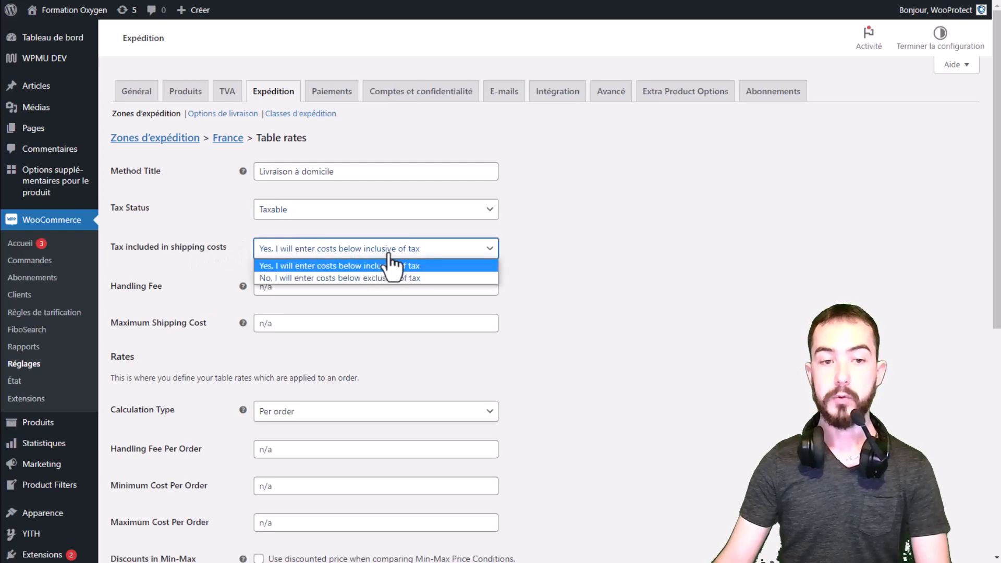
{"action": "left_click", "coordinate": [337, 267]}
{"action": "left_click", "coordinate": [587, 261]}
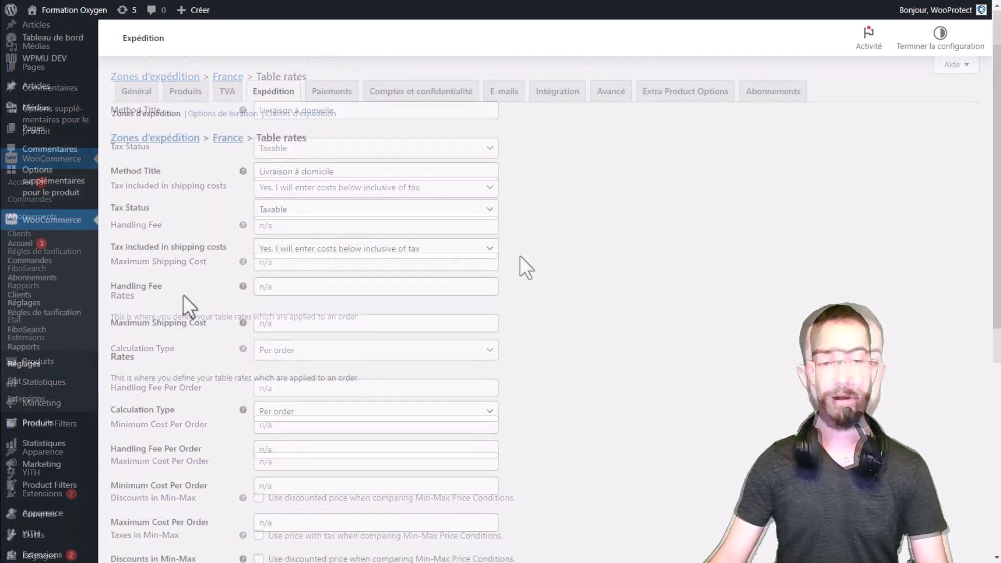
Leave the general handling fee empty and choose Per order as the rates' calculation type.
{"action": "left_click", "coordinate": [306, 284]}
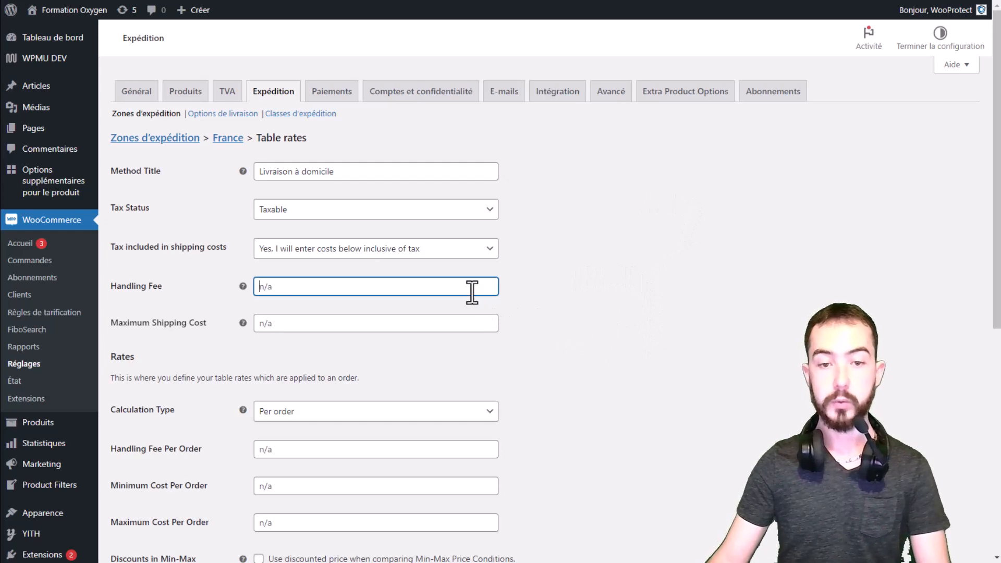
{"action": "left_click", "coordinate": [531, 303]}
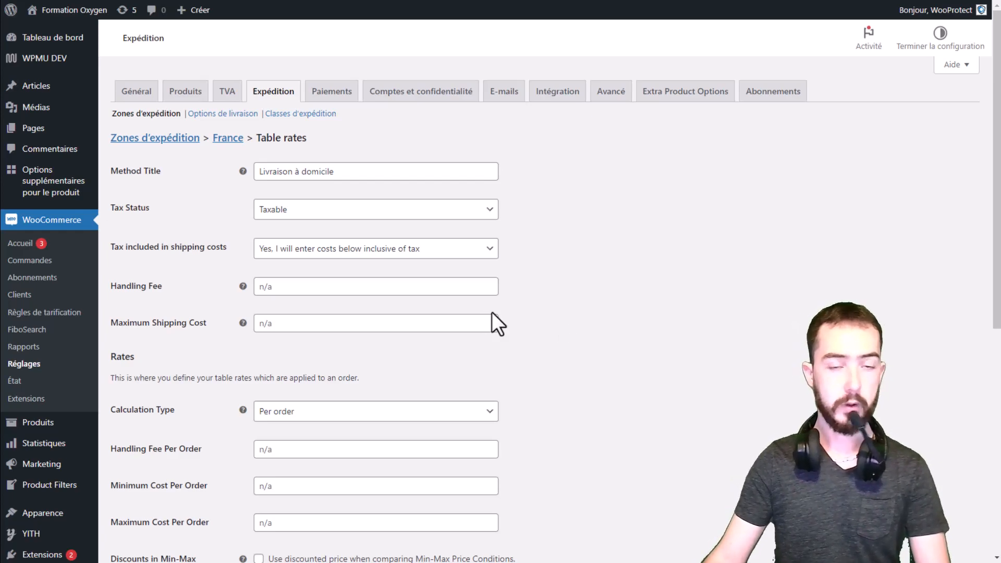
{"action": "scroll", "coordinate": [521, 297], "scroll_direction": "down", "scroll_amount": 3}
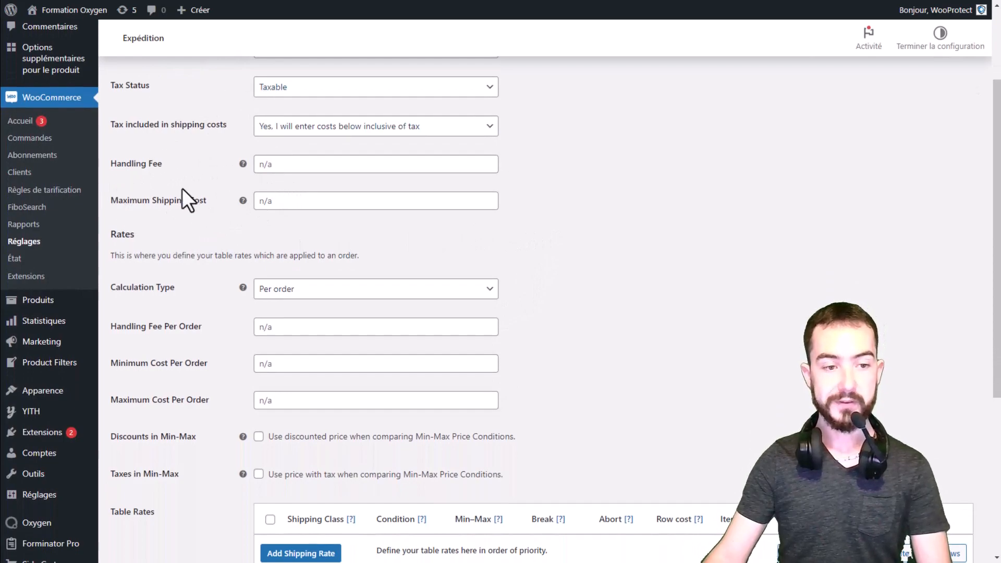
{"action": "scroll", "coordinate": [271, 194], "scroll_direction": "down", "scroll_amount": 1}
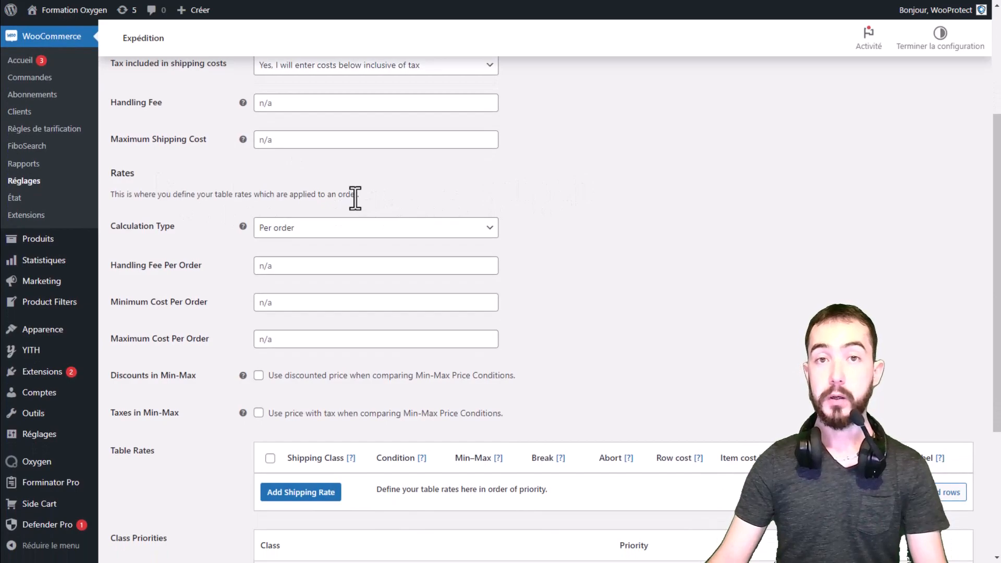
{"action": "left_click", "coordinate": [293, 228]}
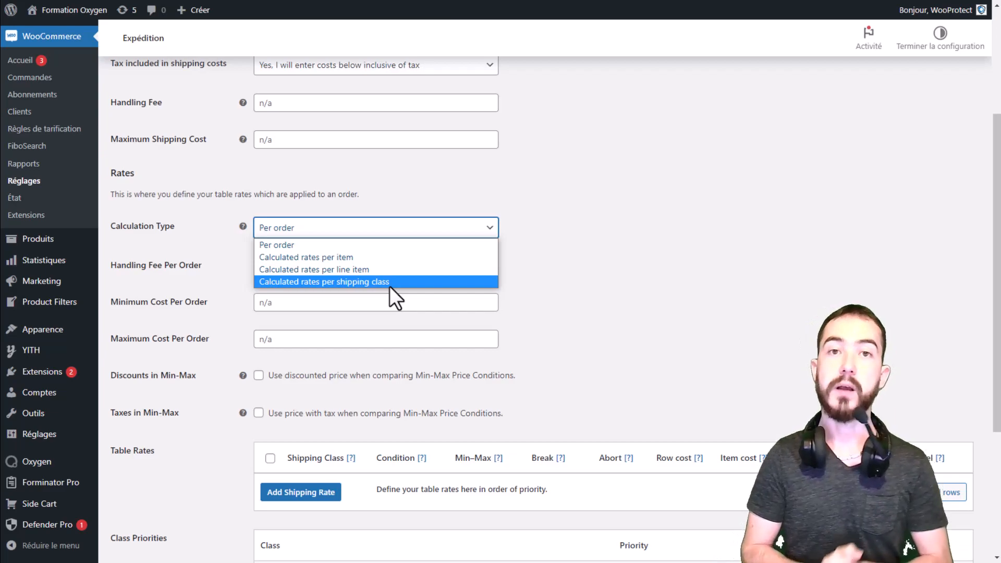
{"action": "left_click", "coordinate": [353, 244]}
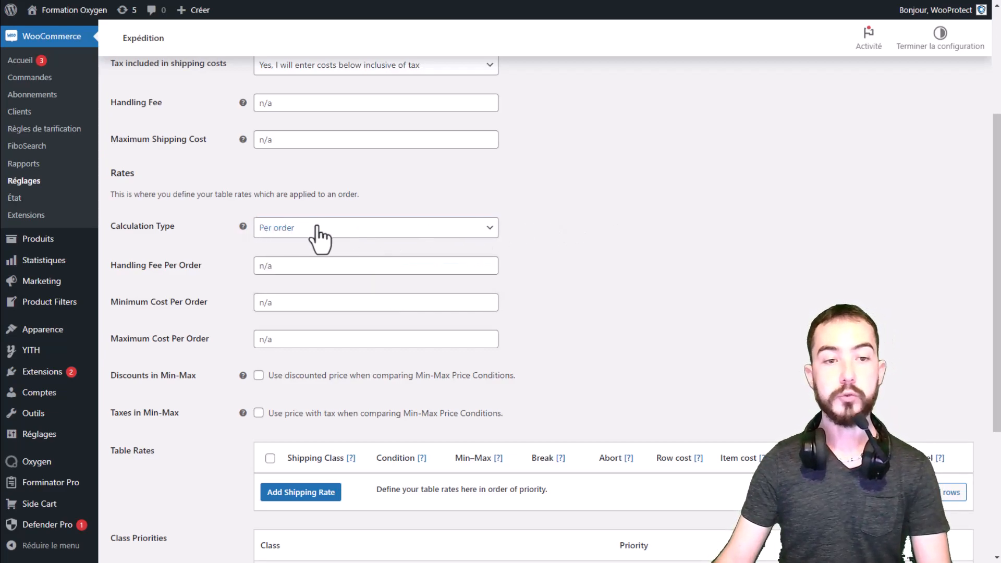
Examine the calculation type options and the handling fee, minimum cost and maximum cost per order fields.
{"action": "scroll", "coordinate": [542, 245], "scroll_direction": "down", "scroll_amount": 1}
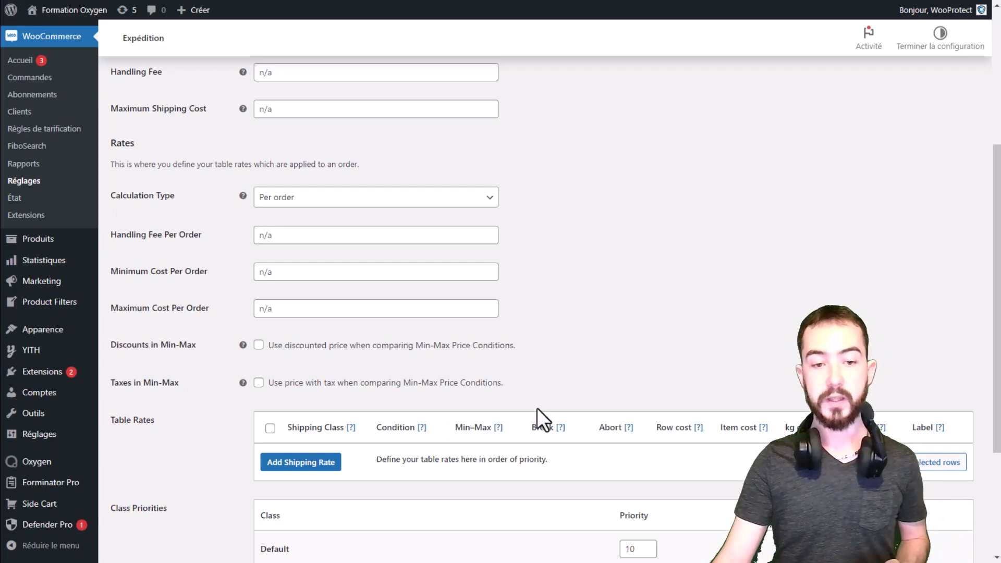
{"action": "left_click", "coordinate": [380, 236]}
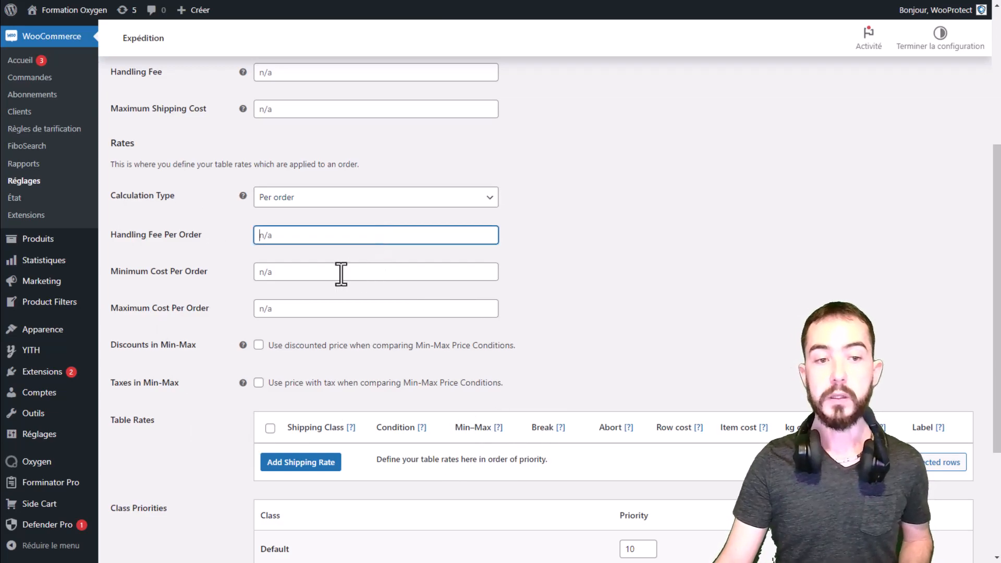
{"action": "left_click", "coordinate": [344, 203]}
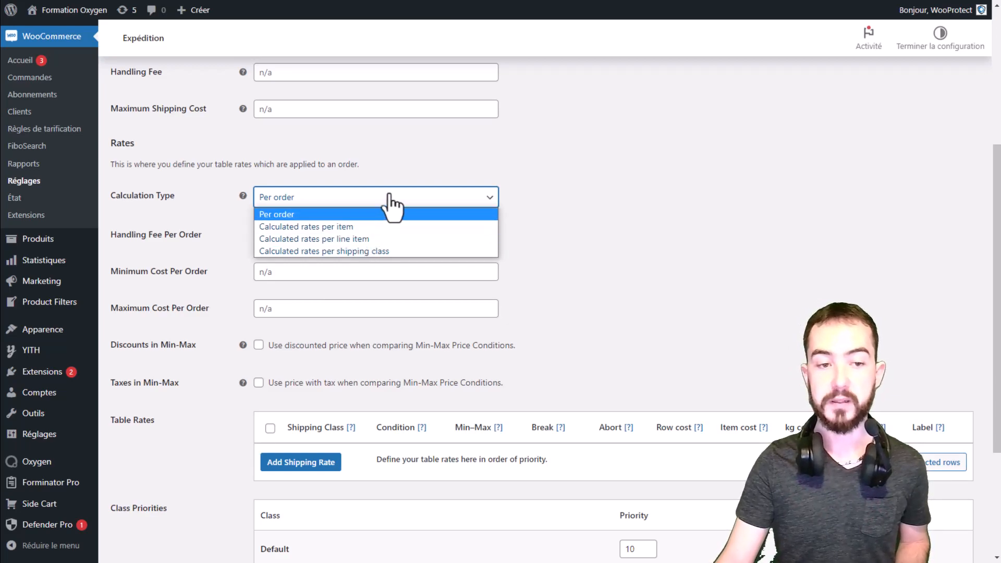
{"action": "left_click", "coordinate": [397, 204]}
{"action": "left_click", "coordinate": [351, 233]}
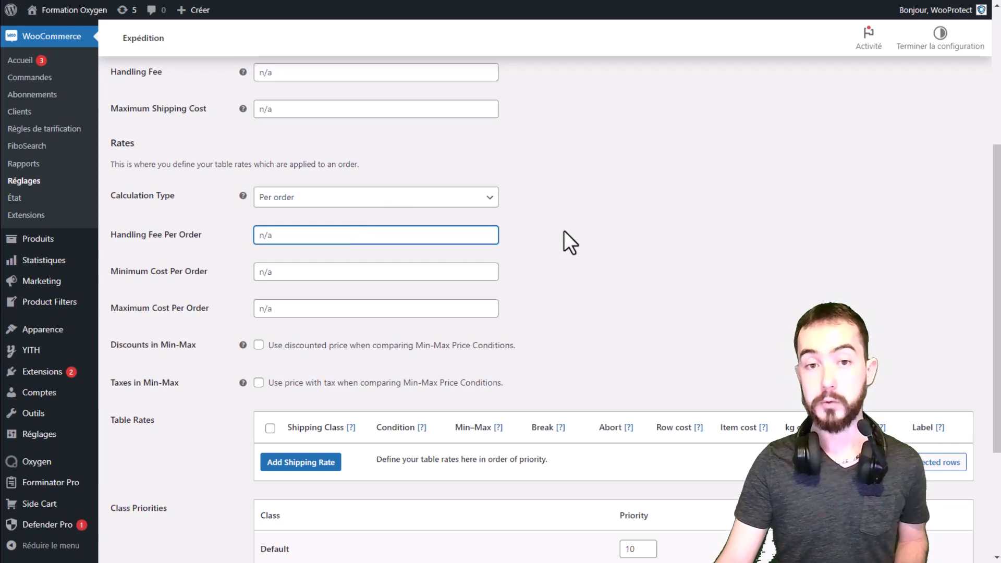
{"action": "left_click", "coordinate": [312, 272]}
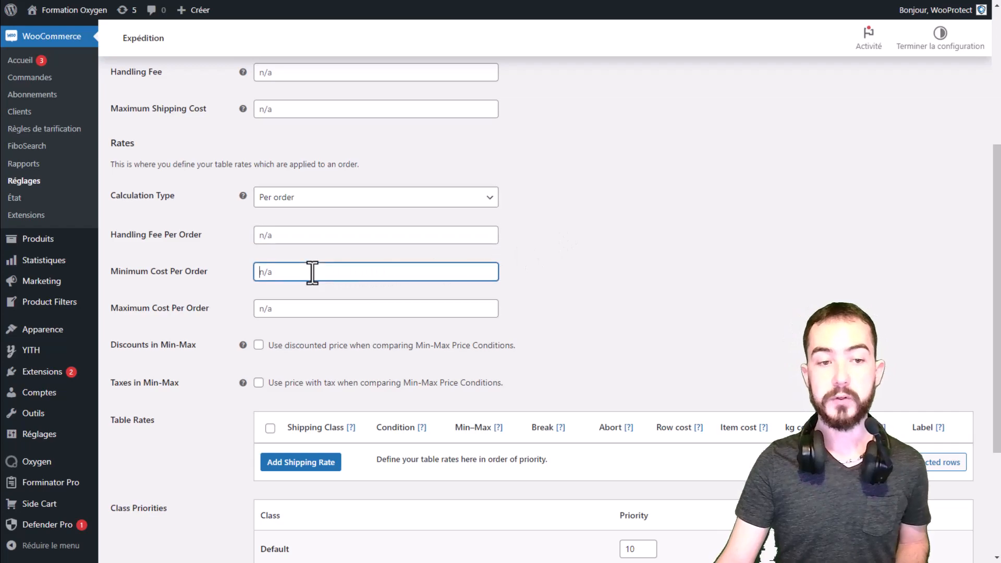
{"action": "left_click", "coordinate": [265, 309]}
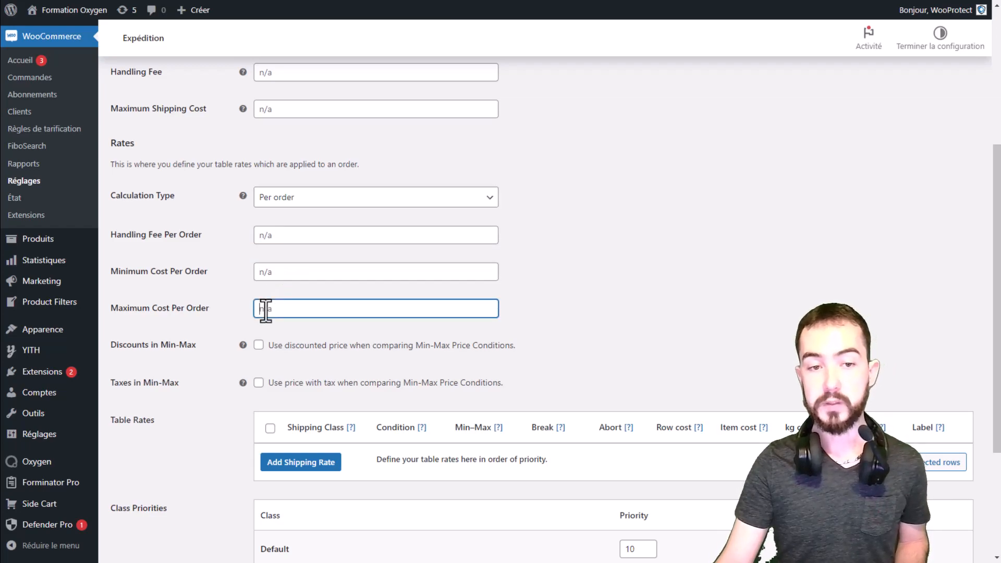
{"action": "left_click", "coordinate": [298, 271]}
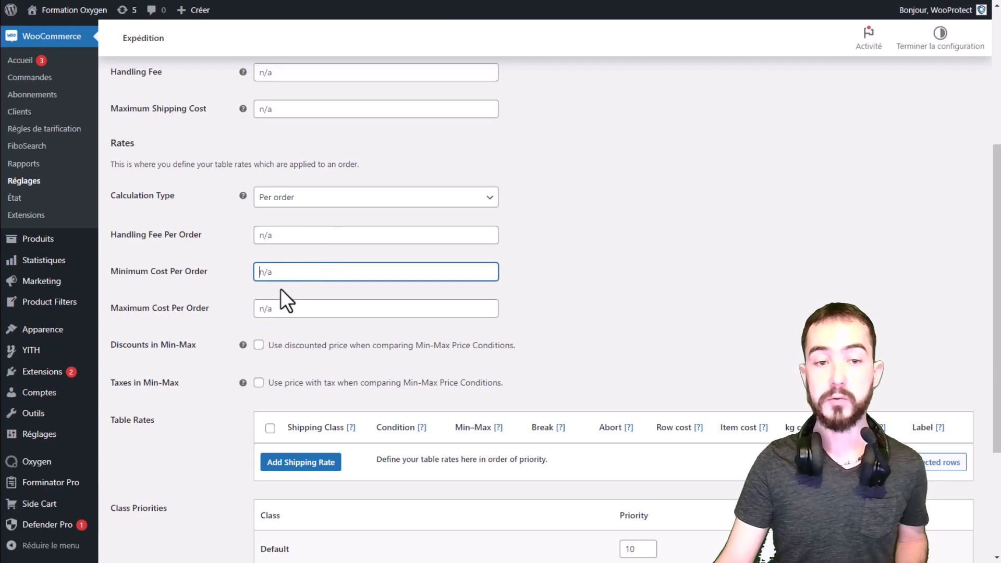
Review the rates' maximum cost and handling fee per order fields, leaving both empty.
{"action": "left_click", "coordinate": [272, 309]}
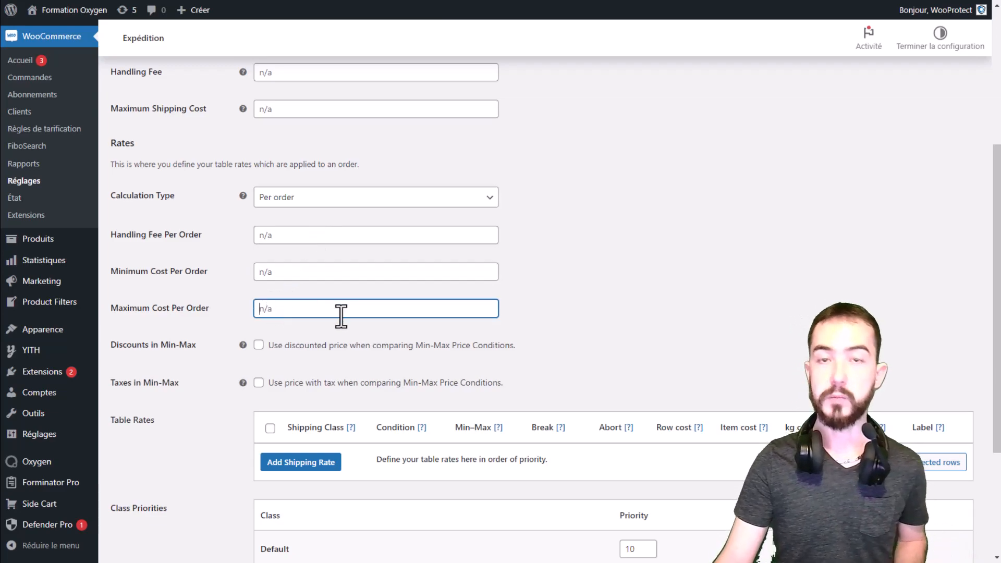
{"action": "left_click", "coordinate": [544, 291]}
{"action": "left_click", "coordinate": [347, 237]}
{"action": "left_click", "coordinate": [542, 247]}
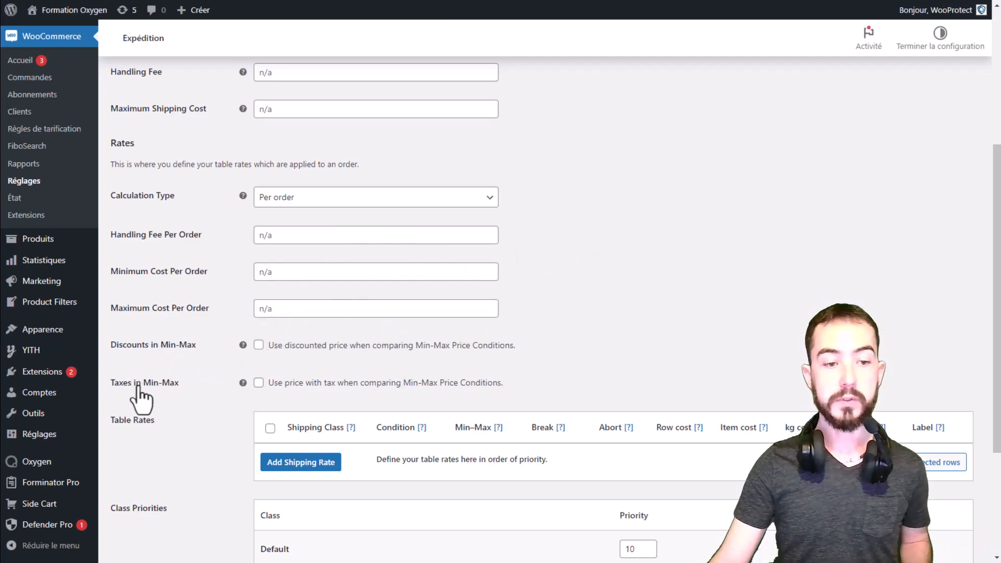
Translate the shipping method settings page from English into French.
{"action": "right_click", "coordinate": [683, 290]}
{"action": "left_click", "coordinate": [732, 428]}
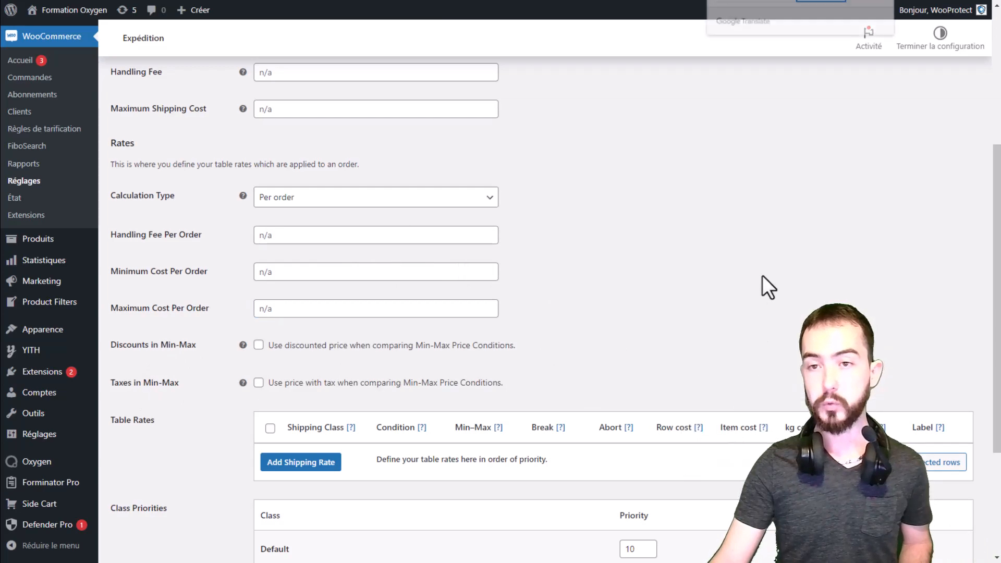
{"action": "left_click", "coordinate": [738, 5]}
{"action": "left_click", "coordinate": [810, 2]}
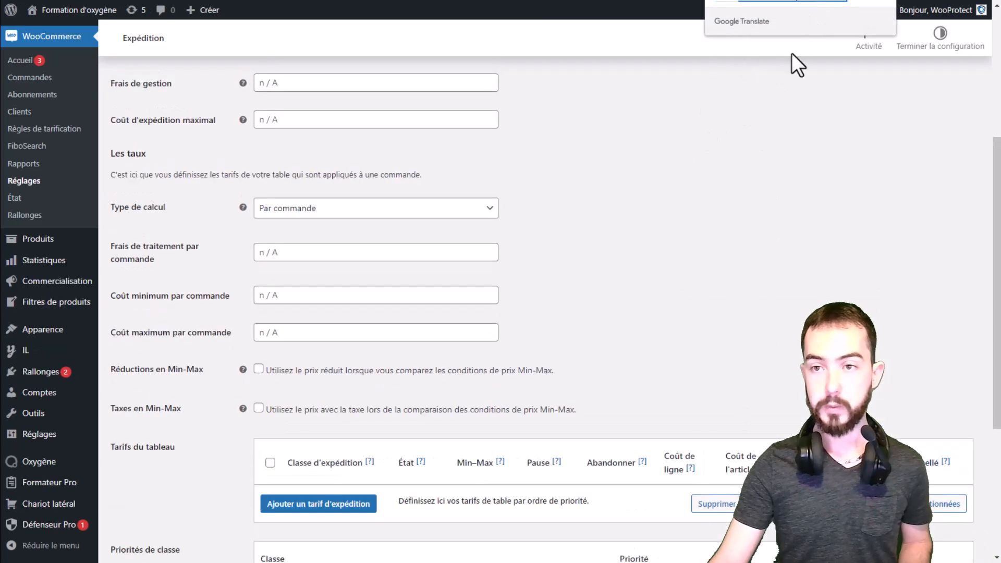
{"action": "left_click", "coordinate": [685, 324]}
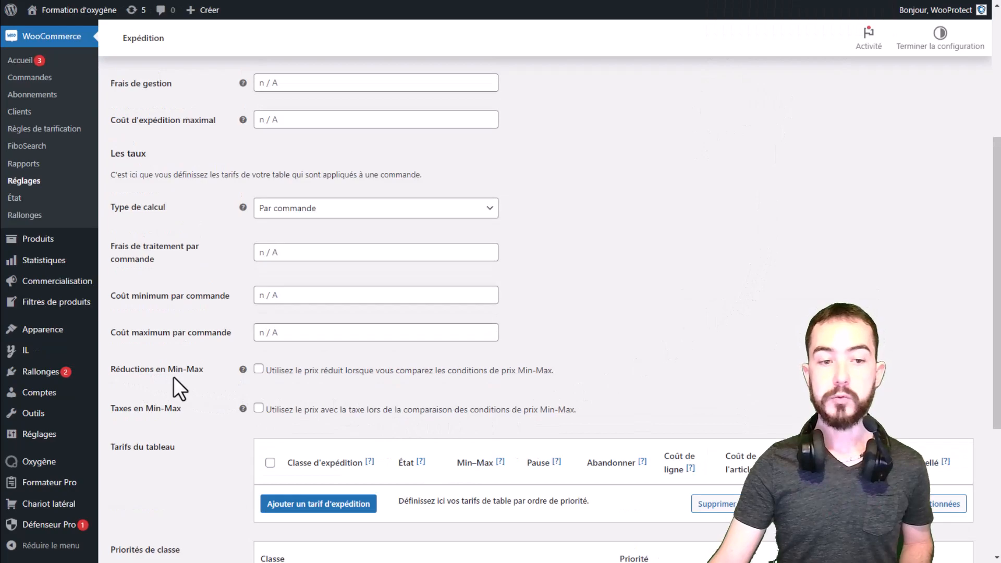
Read the help on the min-max discount and tax options, and examine the class priorities and the shipping classes link.
{"action": "mouse_move", "coordinate": [240, 369]}
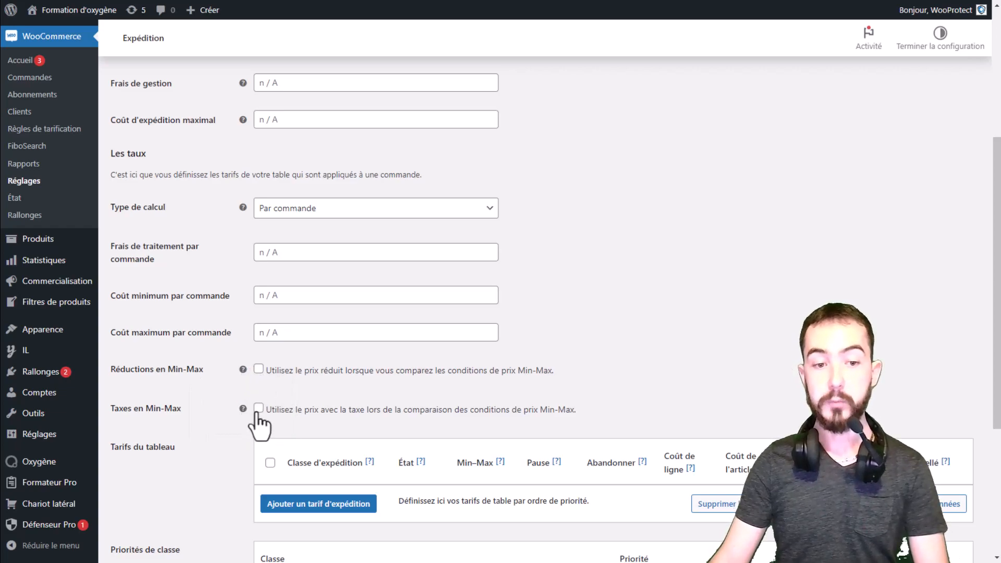
{"action": "mouse_move", "coordinate": [243, 407]}
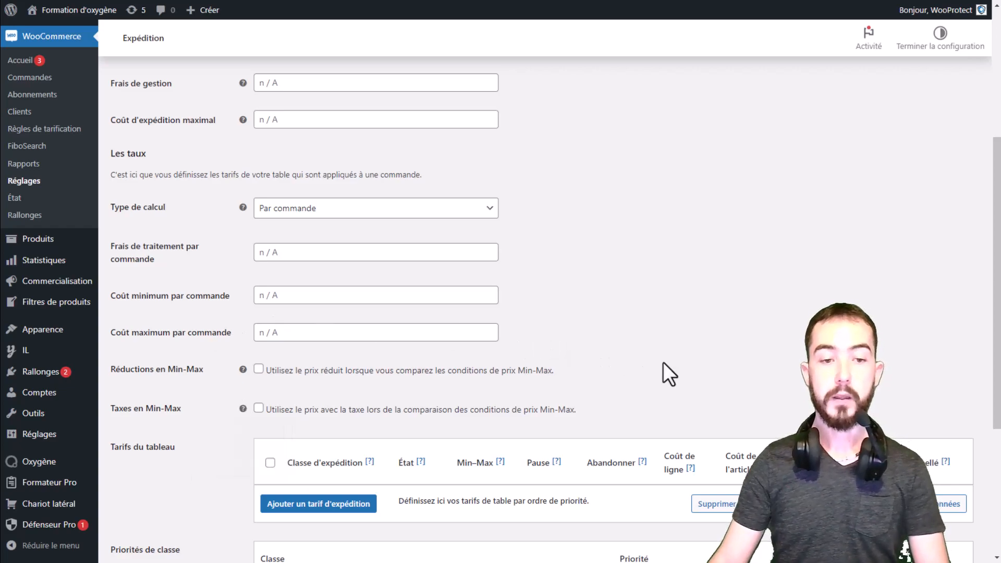
{"action": "scroll", "coordinate": [525, 368], "scroll_direction": "down", "scroll_amount": 5}
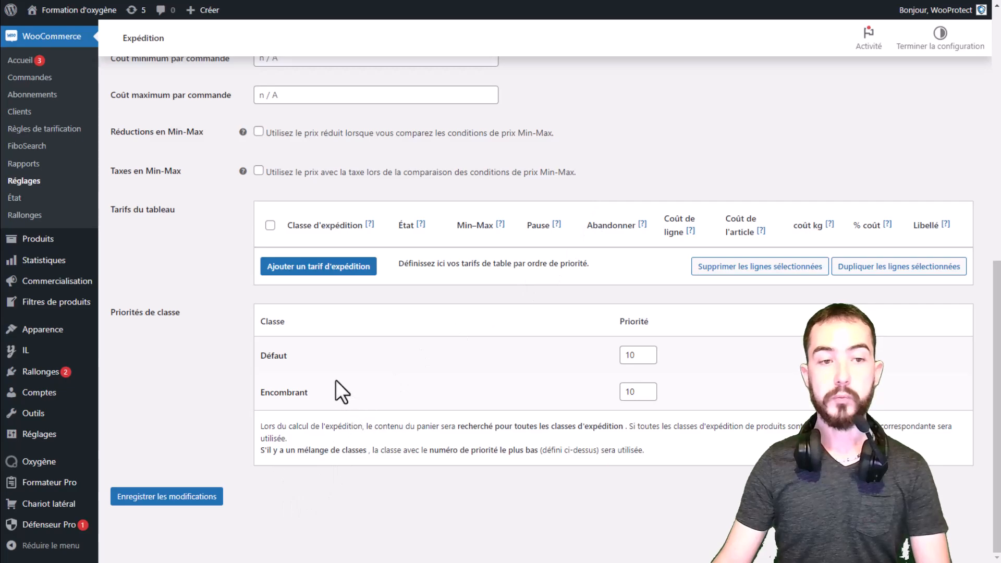
{"action": "left_click_drag", "start_coordinate": [183, 312], "coordinate": [709, 469]}
{"action": "left_click", "coordinate": [683, 465]}
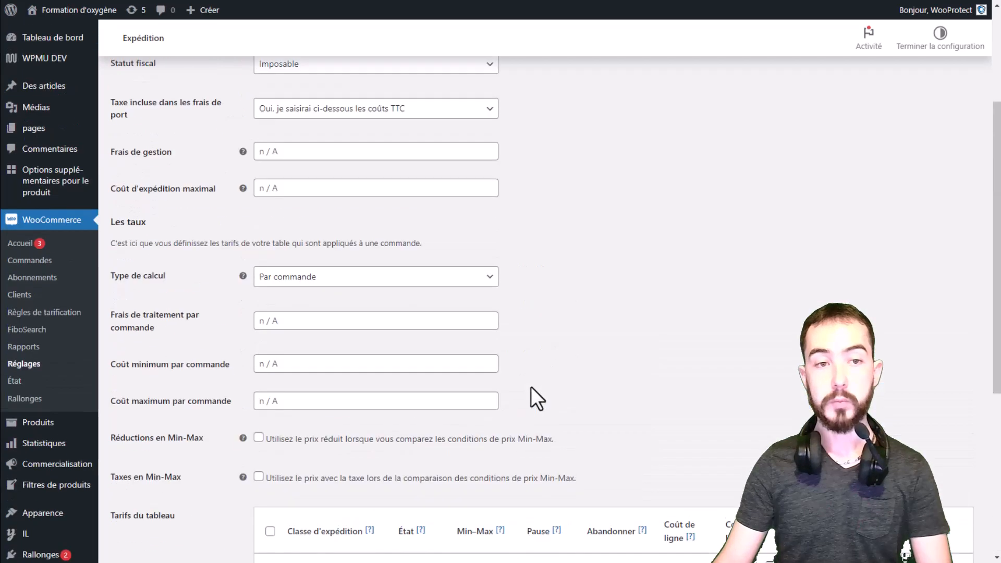
{"action": "scroll", "coordinate": [530, 386], "scroll_direction": "up", "scroll_amount": 3}
{"action": "left_click", "coordinate": [302, 115]}
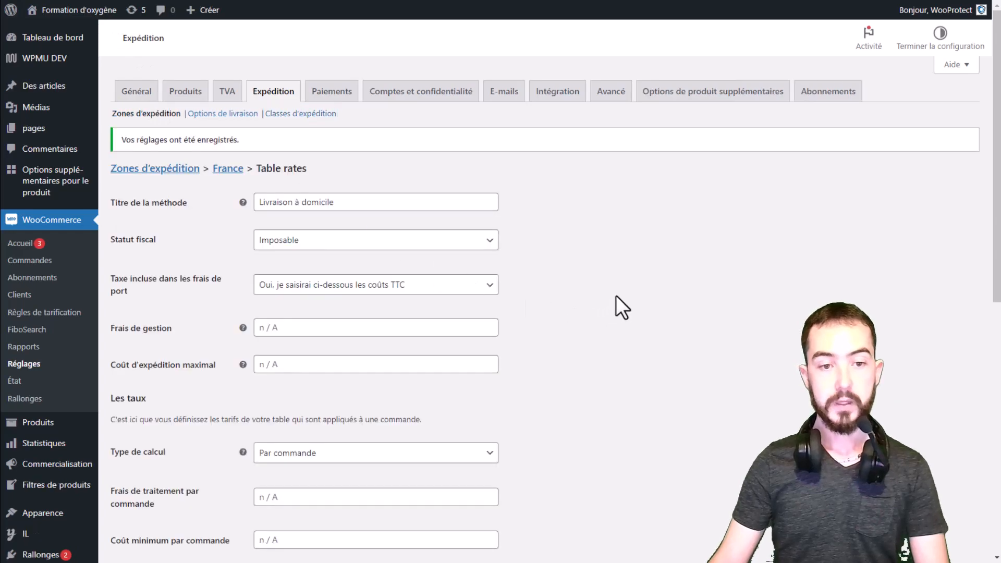
Set the priority of the Encombrant shipping class to 9 in the class priorities.
{"action": "scroll", "coordinate": [615, 295], "scroll_direction": "down", "scroll_amount": 8}
{"action": "scroll", "coordinate": [612, 286], "scroll_direction": "down", "scroll_amount": 1}
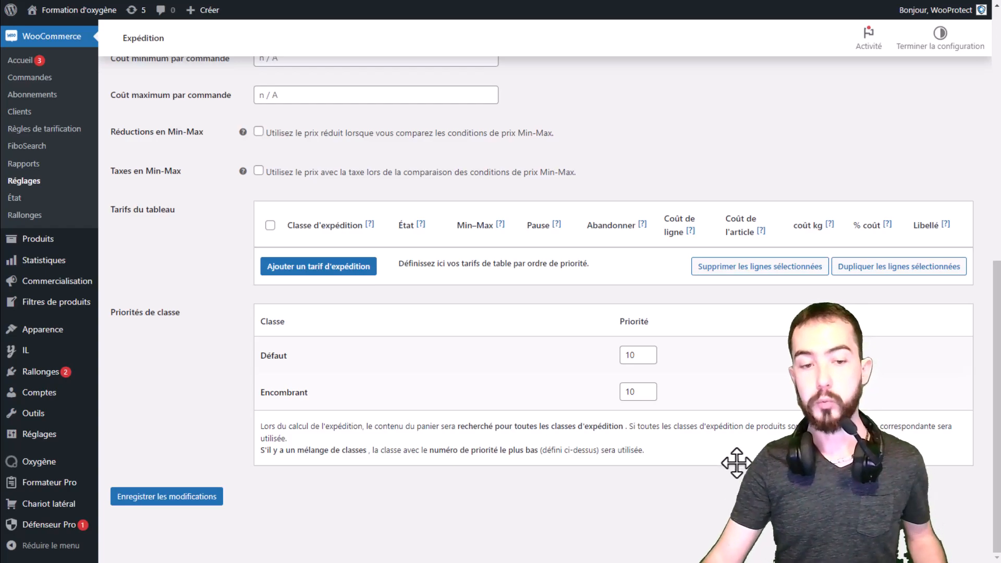
{"action": "left_click_drag", "start_coordinate": [335, 391], "coordinate": [256, 394]}
{"action": "left_click", "coordinate": [271, 397]}
{"action": "double_click", "coordinate": [638, 391]}
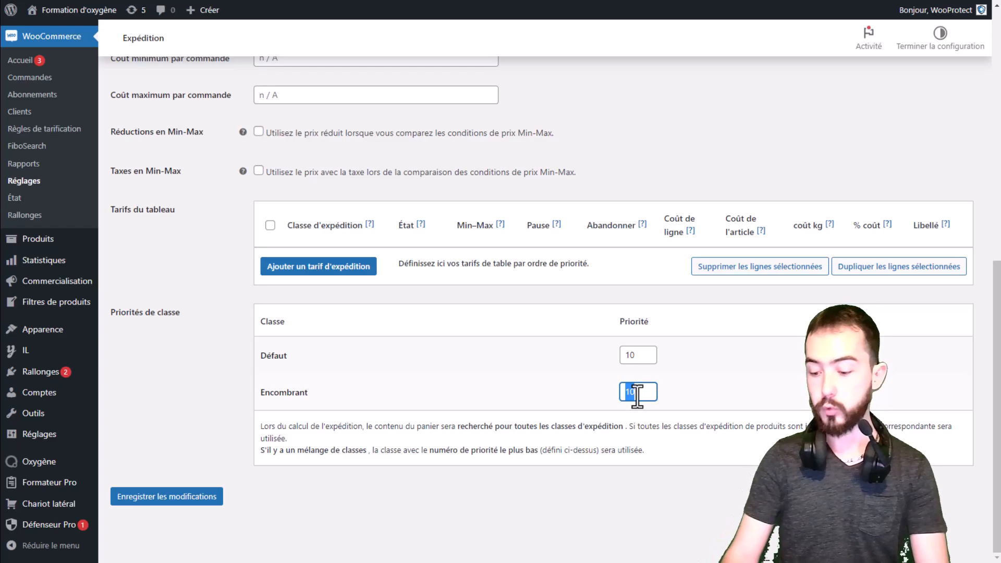
{"action": "type", "text": "9"}
{"action": "left_click", "coordinate": [615, 494]}
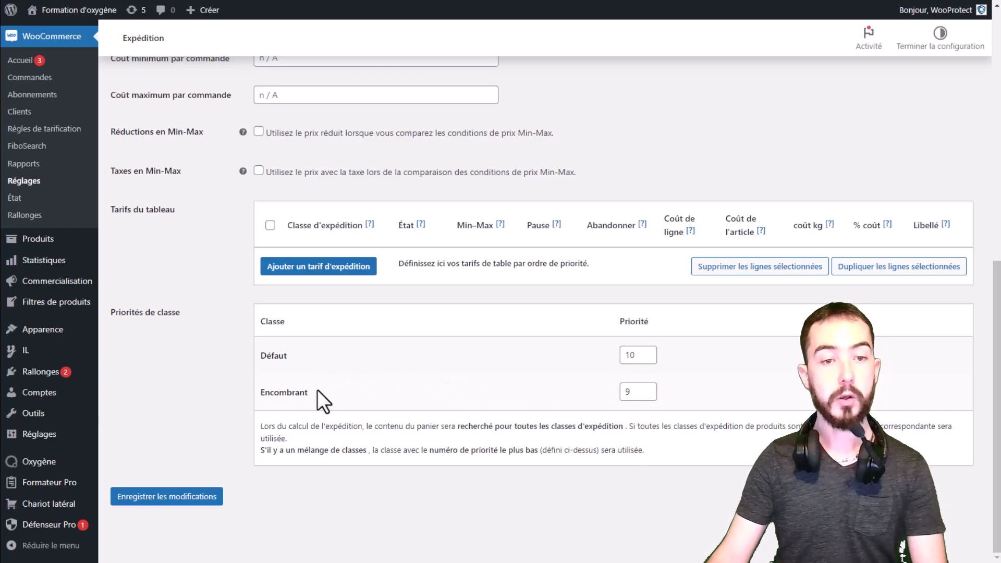
Add a shipping rate row to the table rates and set its shipping class to "Pas de classe".
{"action": "scroll", "coordinate": [448, 491], "scroll_direction": "up", "scroll_amount": 1}
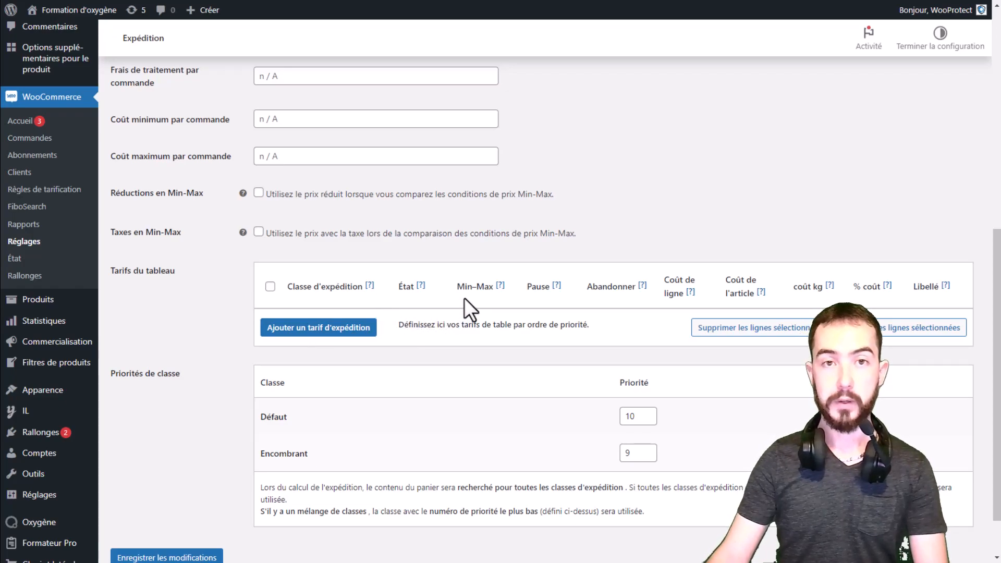
{"action": "left_click", "coordinate": [334, 328]}
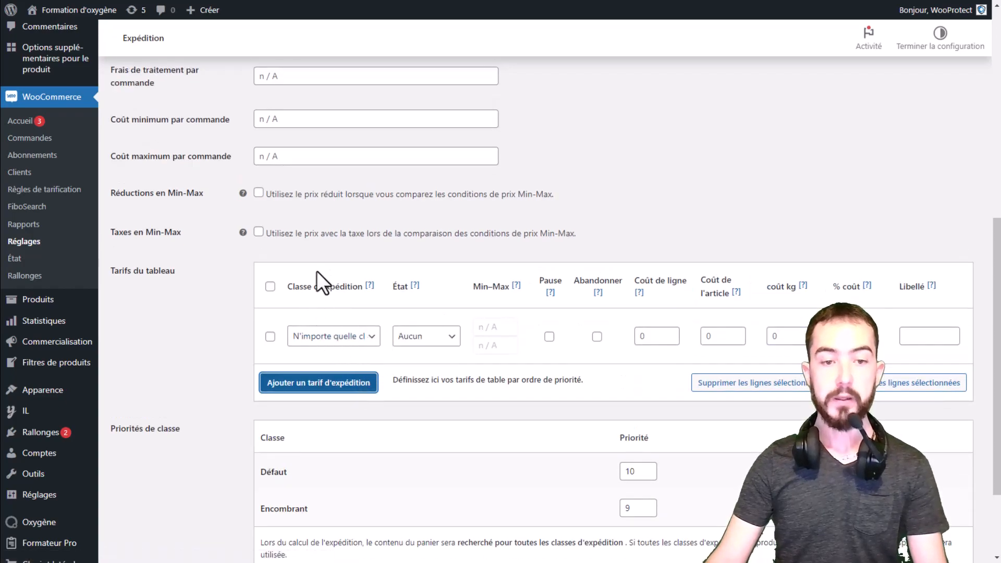
{"action": "left_click", "coordinate": [319, 338]}
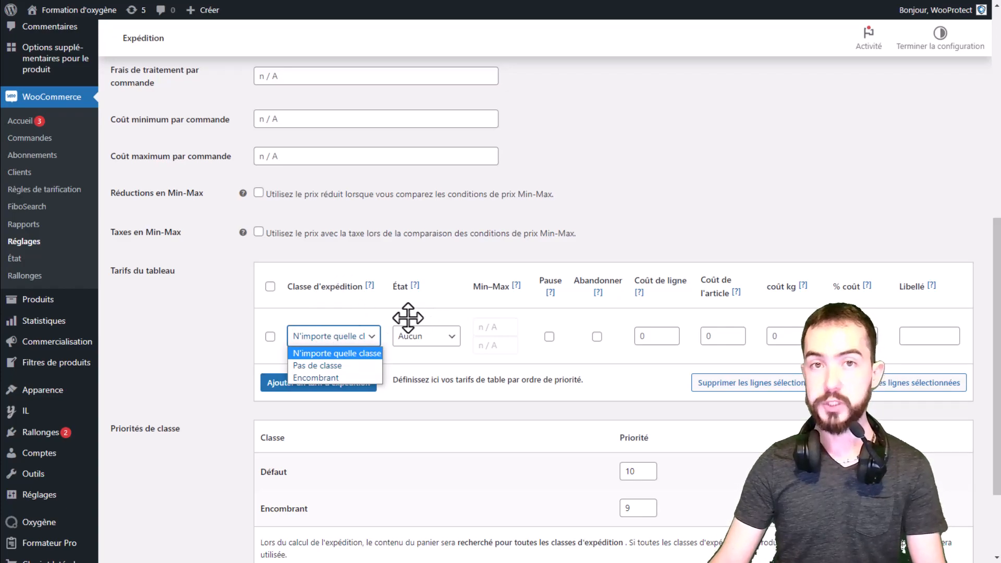
{"action": "left_click", "coordinate": [320, 365]}
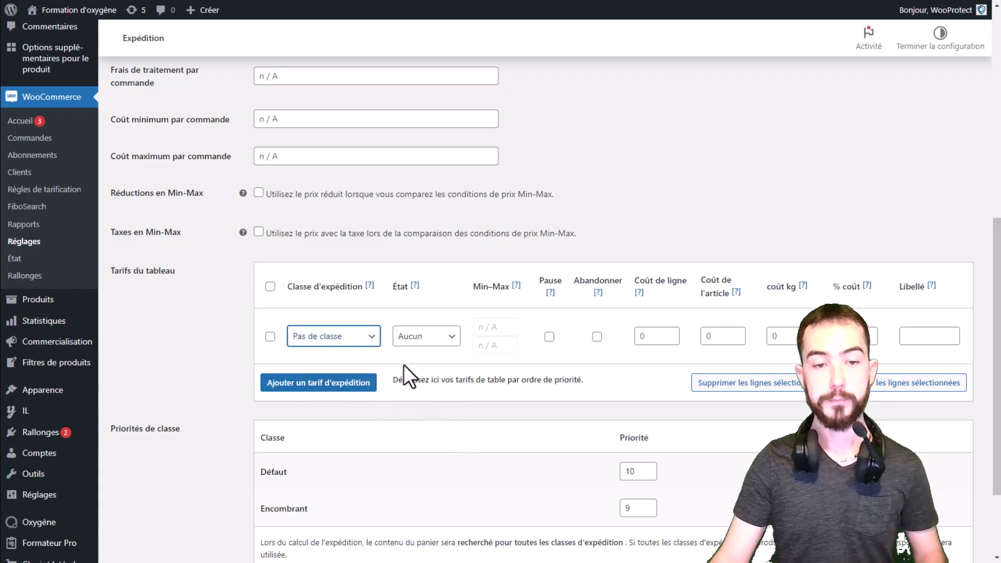
Restore the page to its original English and set the new rate's condition to Weight.
{"action": "left_click", "coordinate": [424, 341]}
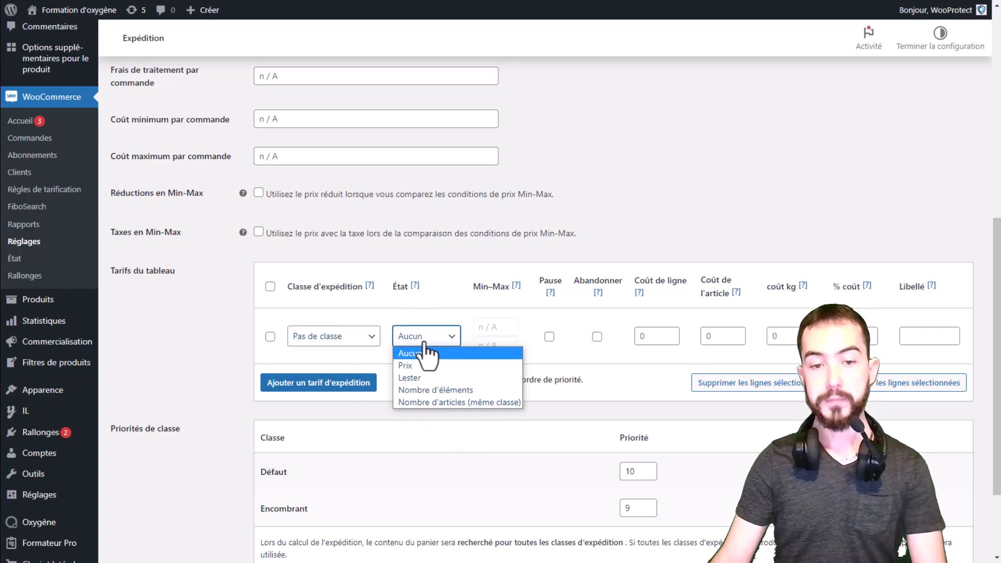
{"action": "right_click", "coordinate": [630, 195]}
{"action": "left_click", "coordinate": [665, 339]}
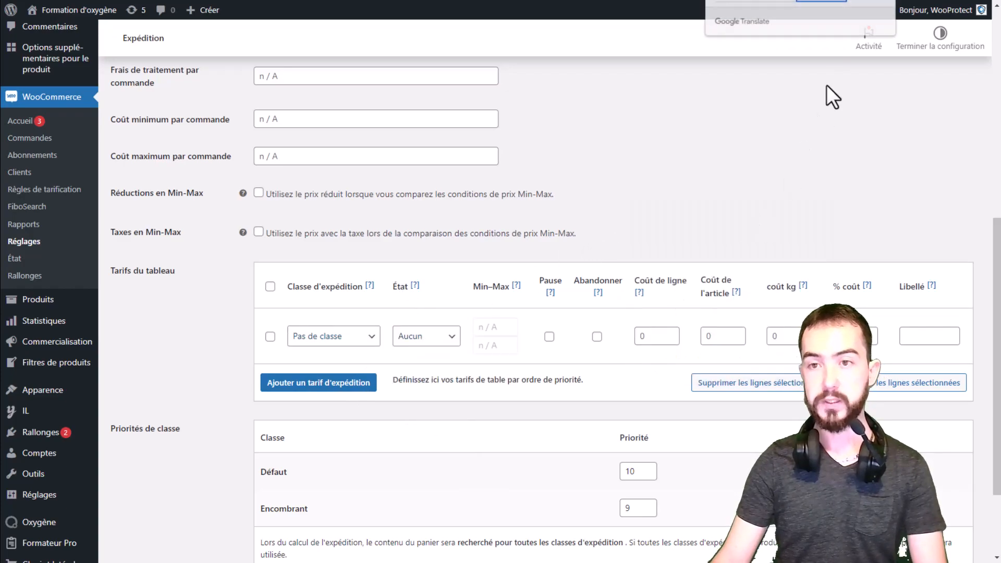
{"action": "left_click", "coordinate": [751, 2]}
{"action": "left_click_drag", "start_coordinate": [733, 198], "coordinate": [709, 224]}
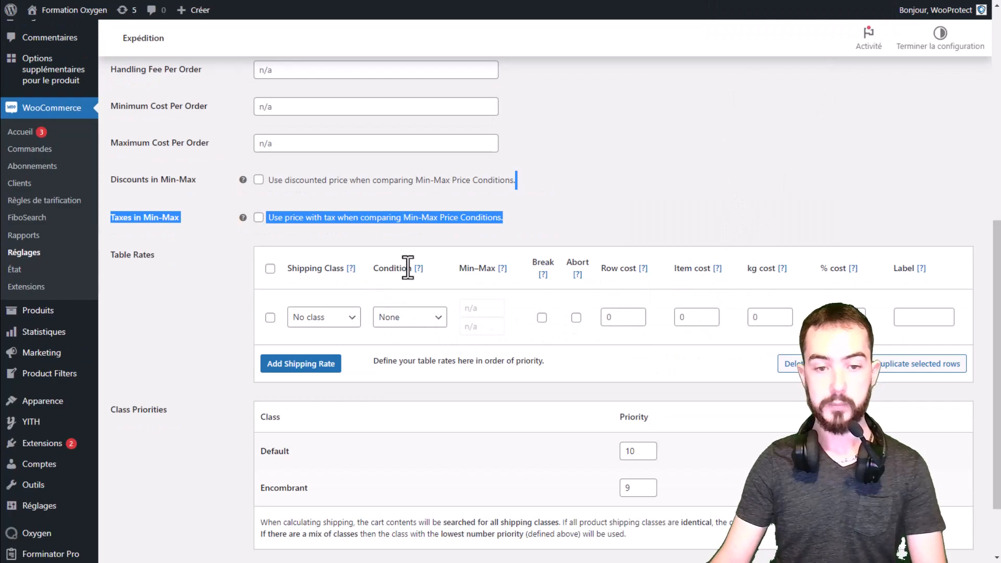
{"action": "left_click", "coordinate": [417, 326]}
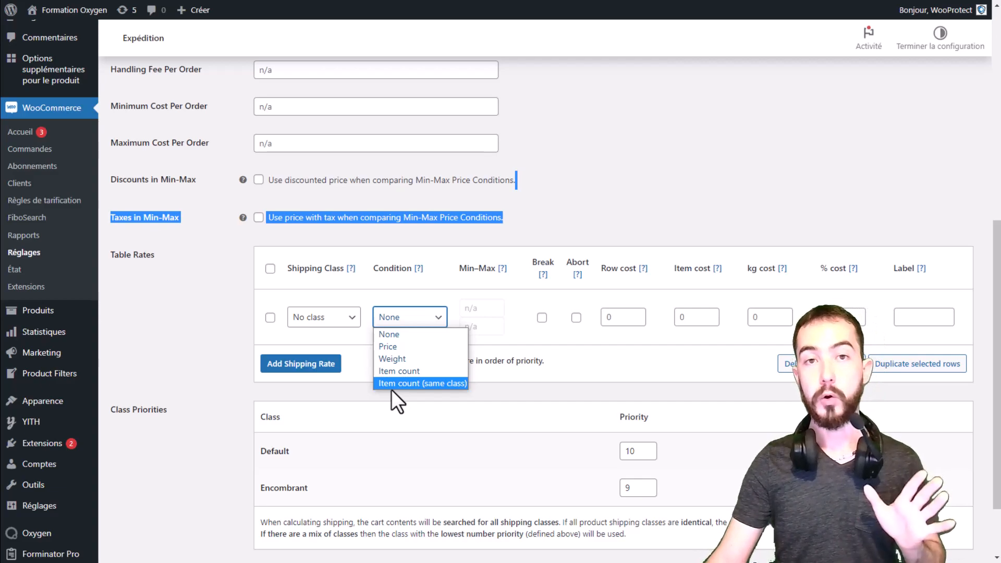
{"action": "left_click", "coordinate": [394, 359]}
Check the Min–Max help, translate the page back into French, and set the rate's minimum weight to 0 and maximum to 1.99.
{"action": "left_click", "coordinate": [482, 309]}
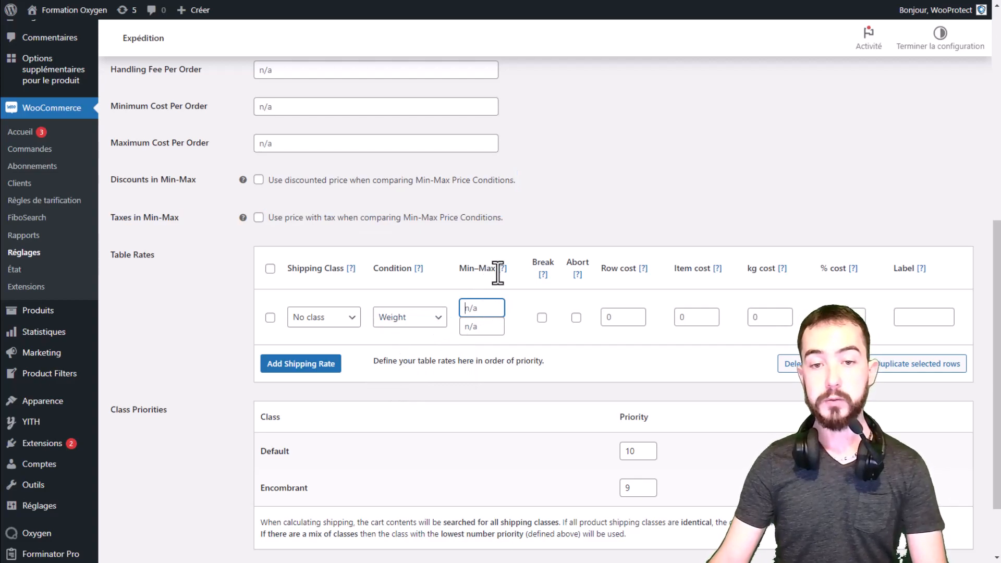
{"action": "mouse_move", "coordinate": [501, 269]}
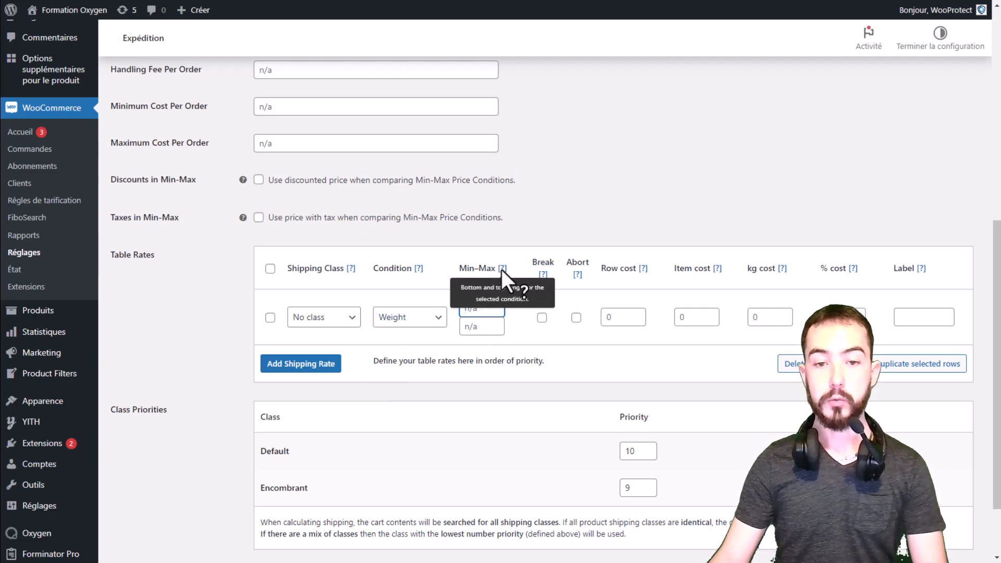
{"action": "right_click", "coordinate": [603, 210]}
{"action": "left_click", "coordinate": [652, 352]}
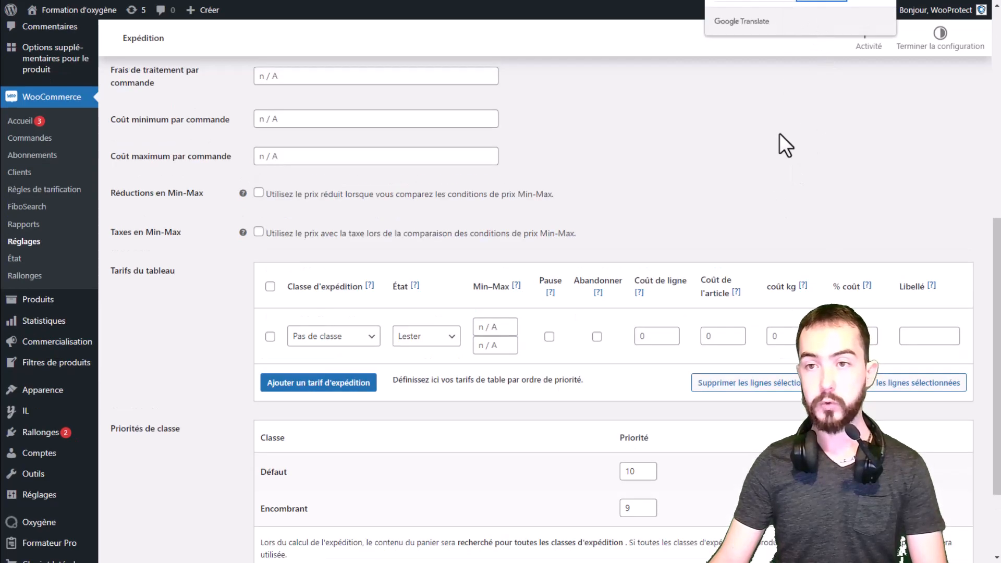
{"action": "left_click", "coordinate": [505, 327]}
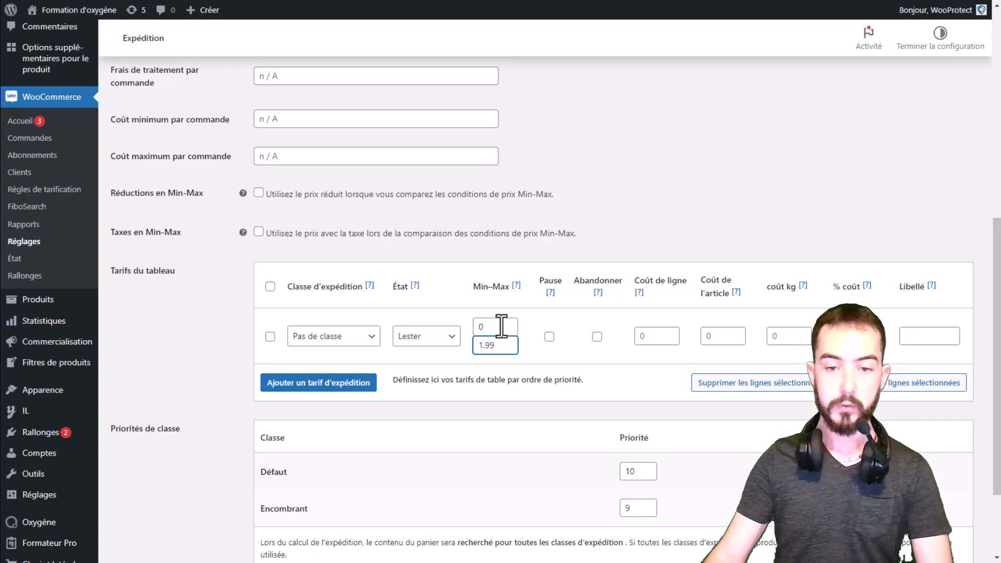
{"action": "left_click", "coordinate": [636, 209]}
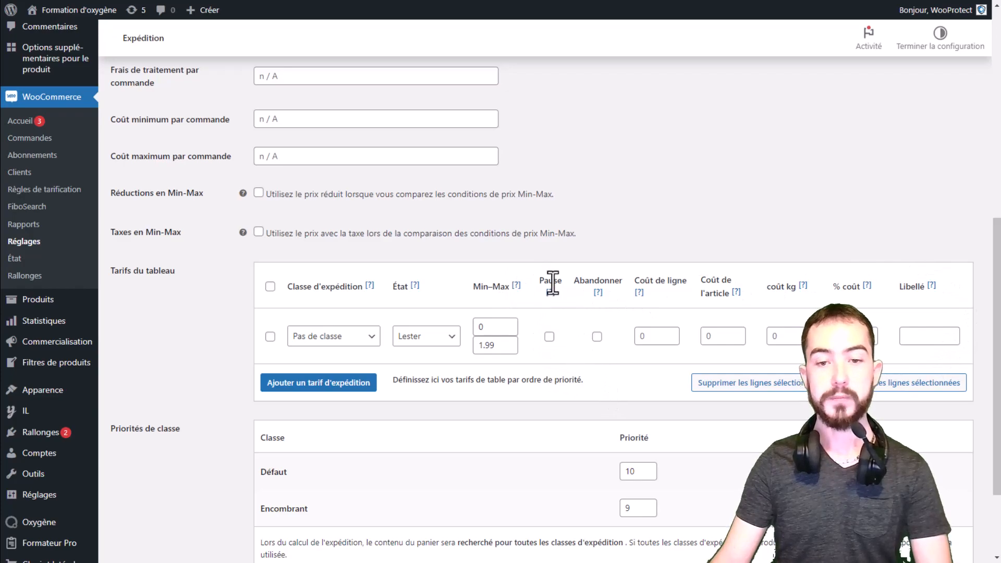
Read the help explaining the rate's Break (Pause) and Abort (Abandonner) options.
{"action": "double_click", "coordinate": [615, 282]}
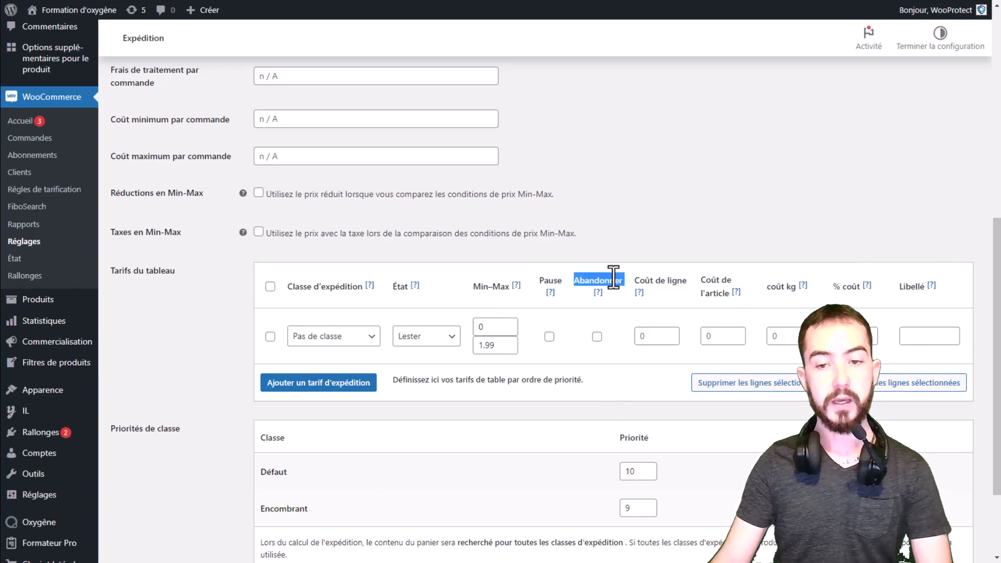
{"action": "left_click", "coordinate": [544, 284]}
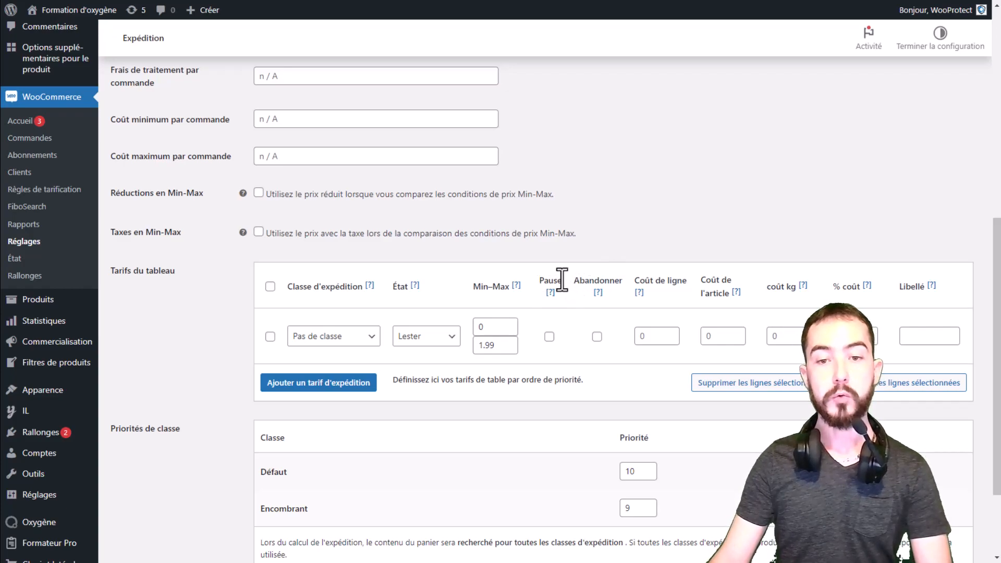
{"action": "mouse_move", "coordinate": [553, 290]}
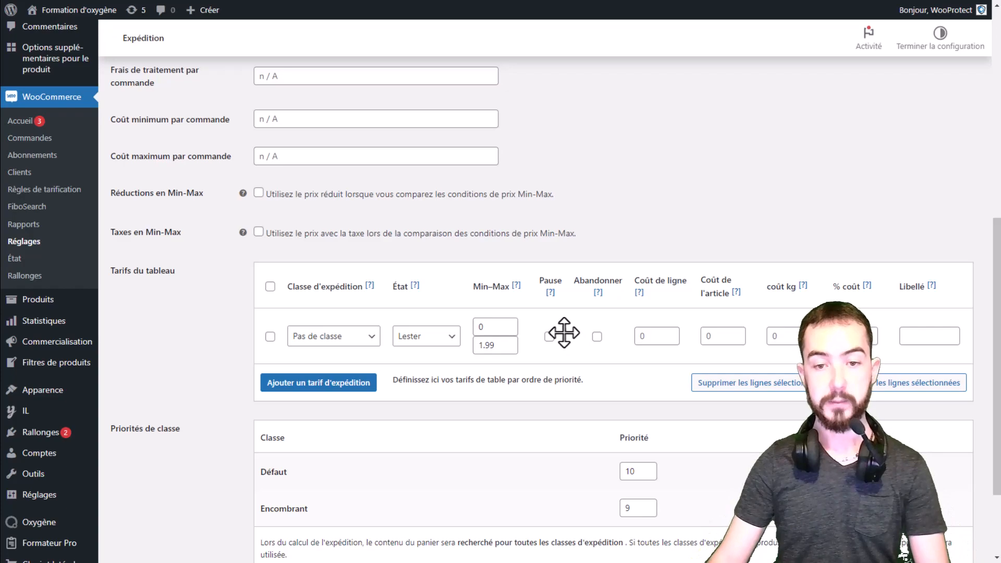
{"action": "double_click", "coordinate": [602, 280]}
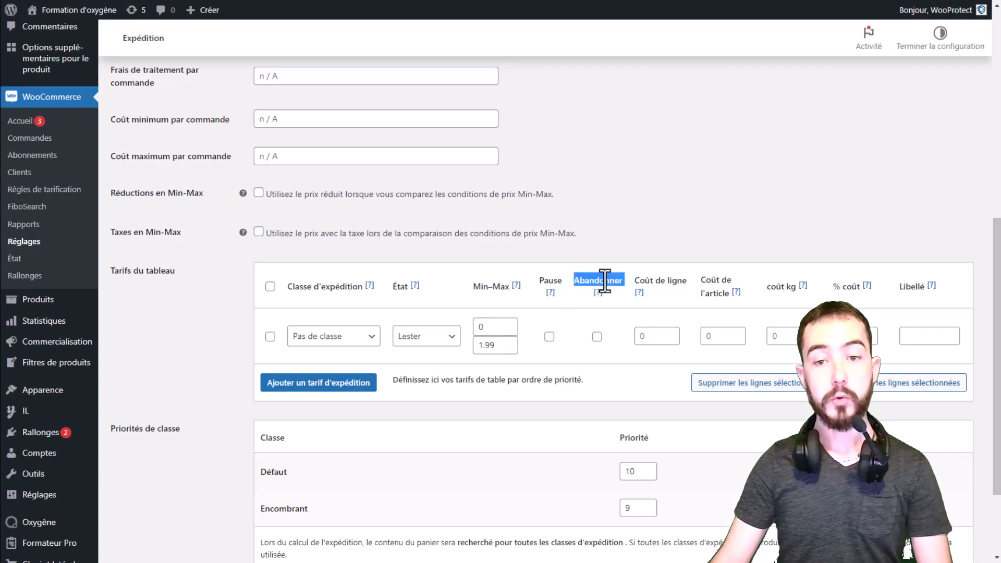
{"action": "mouse_move", "coordinate": [595, 288]}
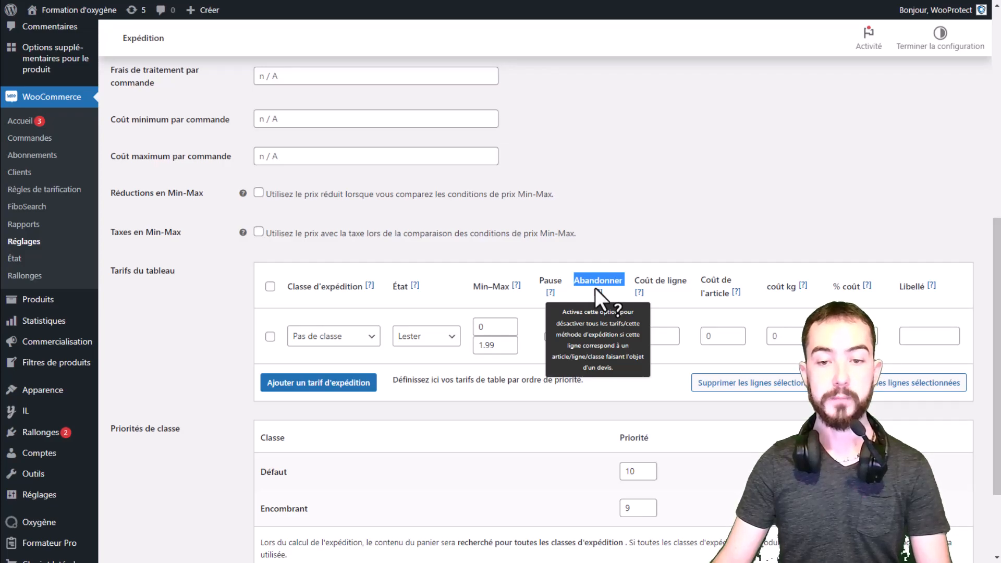
{"action": "left_click", "coordinate": [649, 233]}
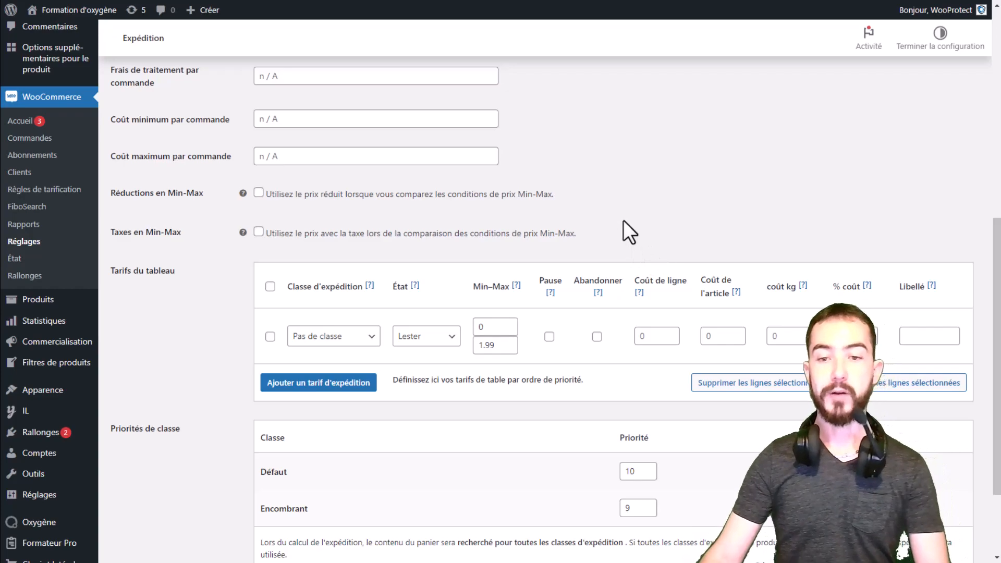
Enable Abort (Abandonner) on the rate row with Break (Pause) left off, and open the optional abort reason text for editing.
{"action": "left_click", "coordinate": [549, 336]}
{"action": "left_click", "coordinate": [597, 336]}
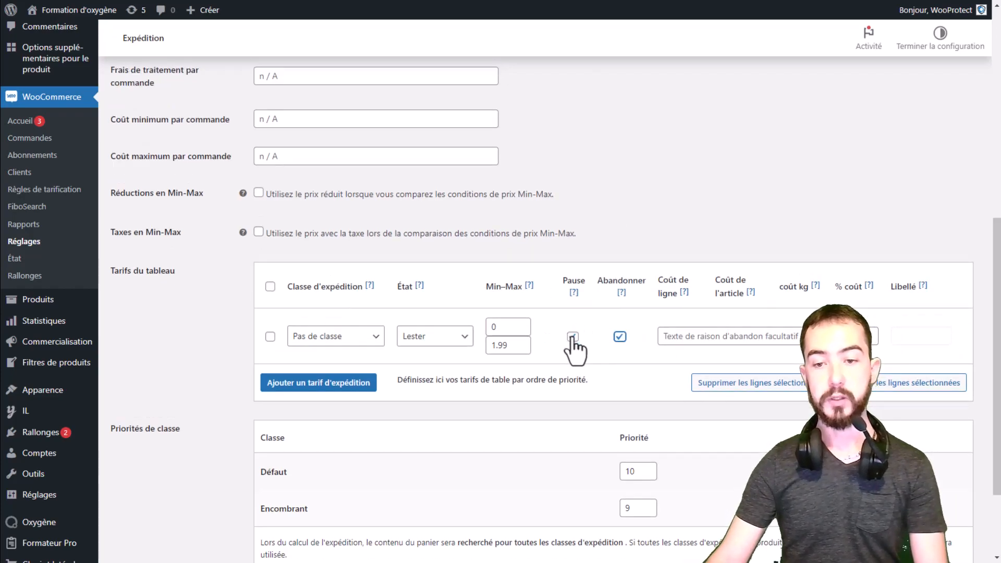
{"action": "left_click", "coordinate": [709, 336]}
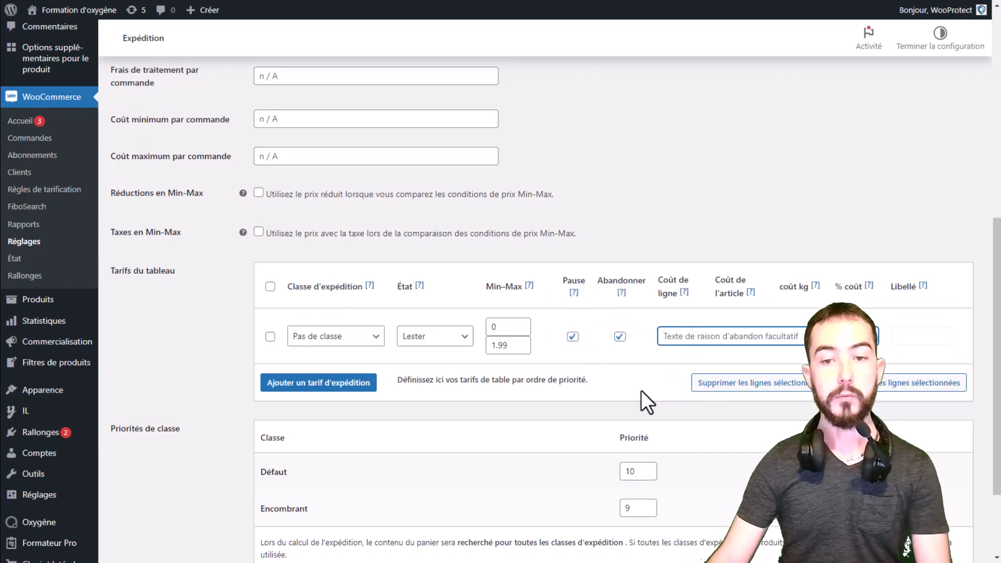
{"action": "left_click", "coordinate": [572, 336]}
{"action": "left_click", "coordinate": [747, 342]}
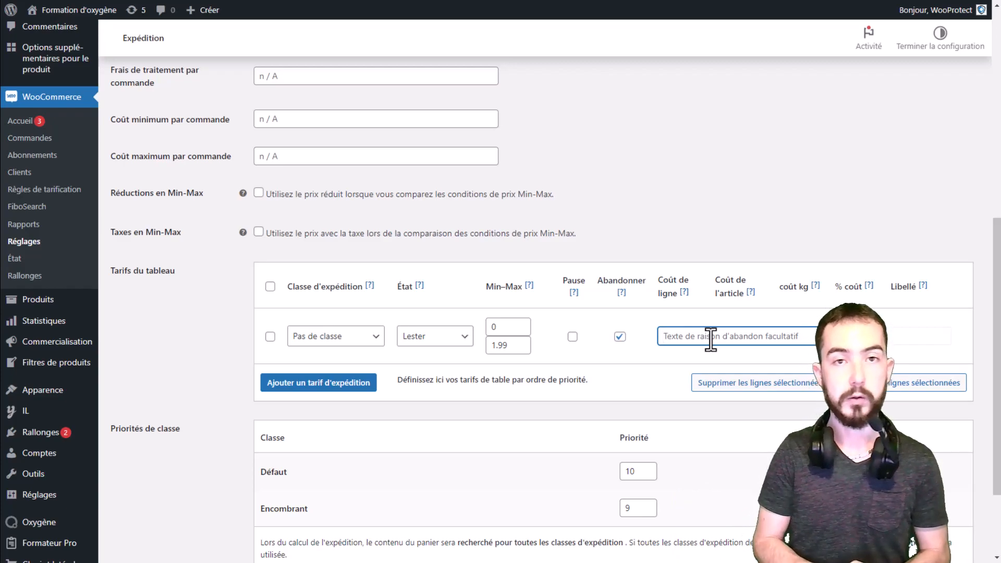
Turn off Abandonner on the rate row and review the row, item, kg and percentage cost columns with their help.
{"action": "left_click", "coordinate": [620, 337]}
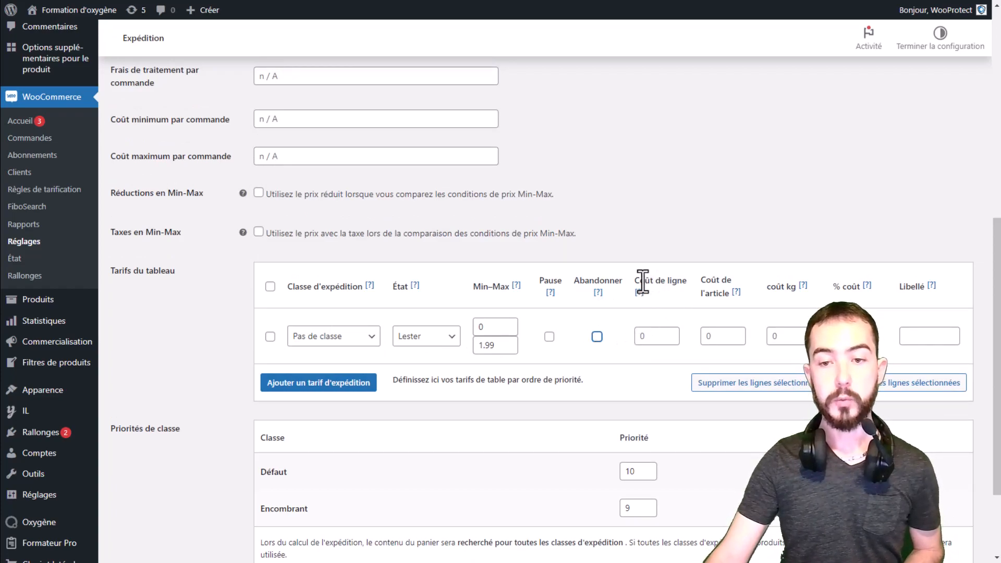
{"action": "left_click_drag", "start_coordinate": [637, 282], "coordinate": [885, 283]}
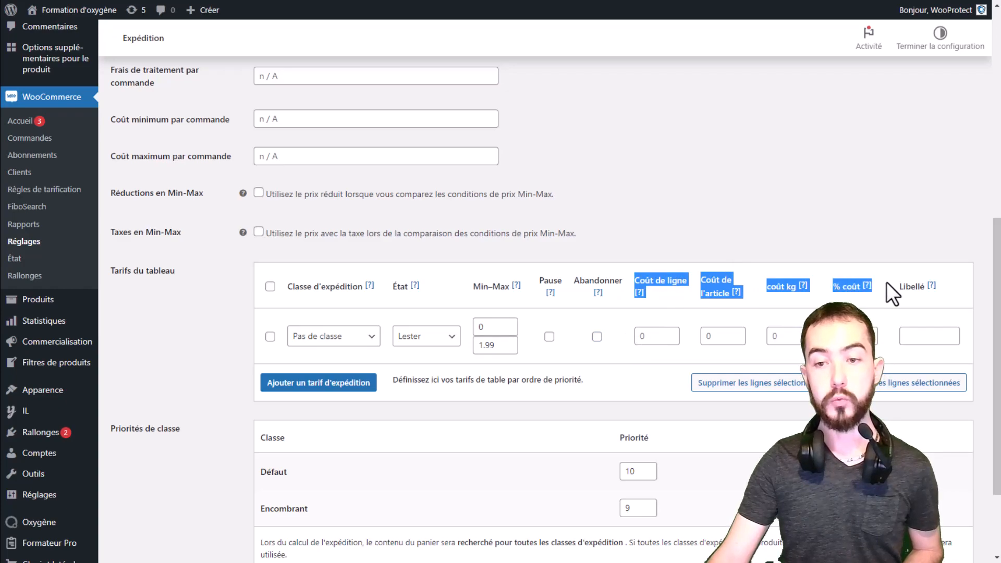
{"action": "left_click", "coordinate": [665, 298]}
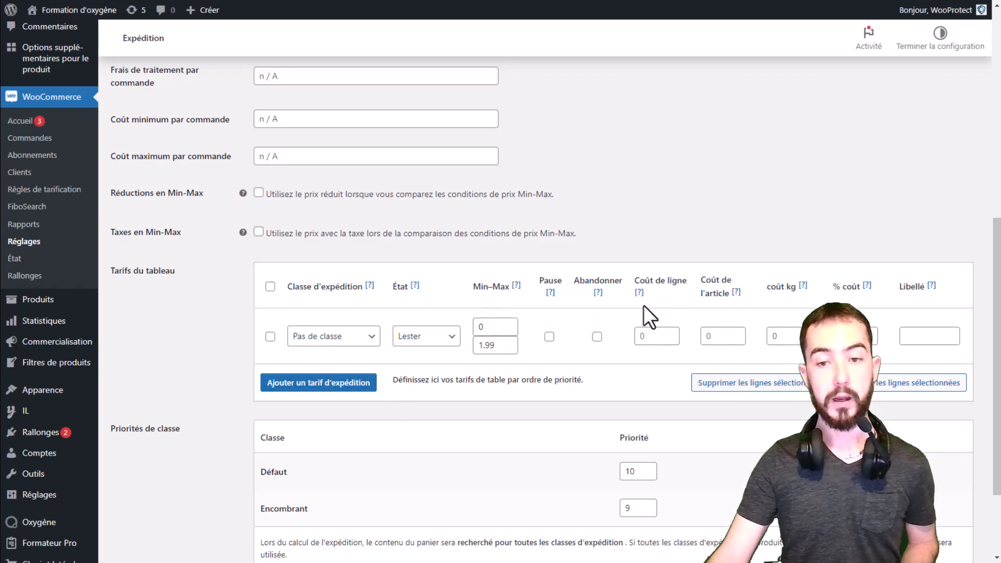
{"action": "mouse_move", "coordinate": [640, 293]}
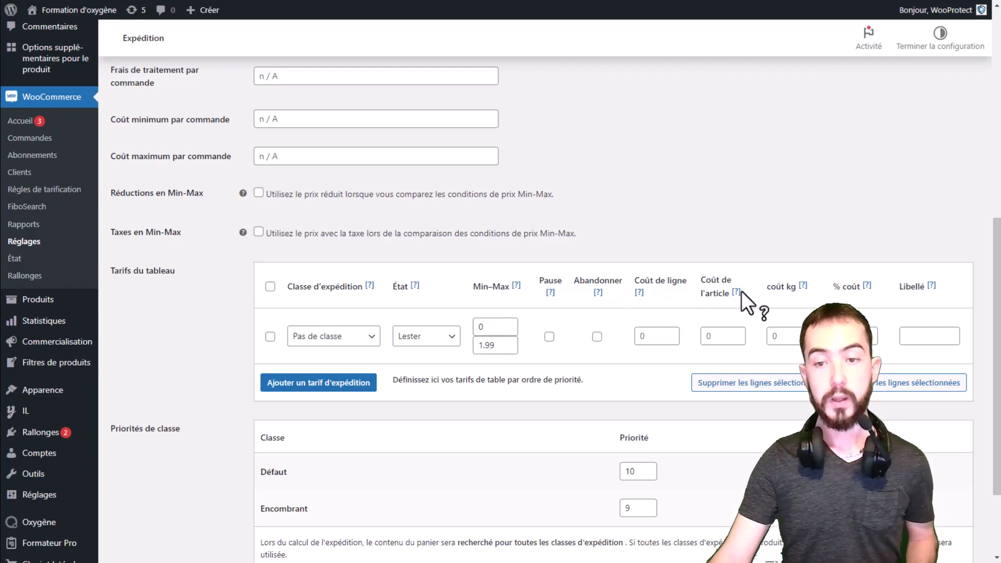
{"action": "mouse_move", "coordinate": [737, 293]}
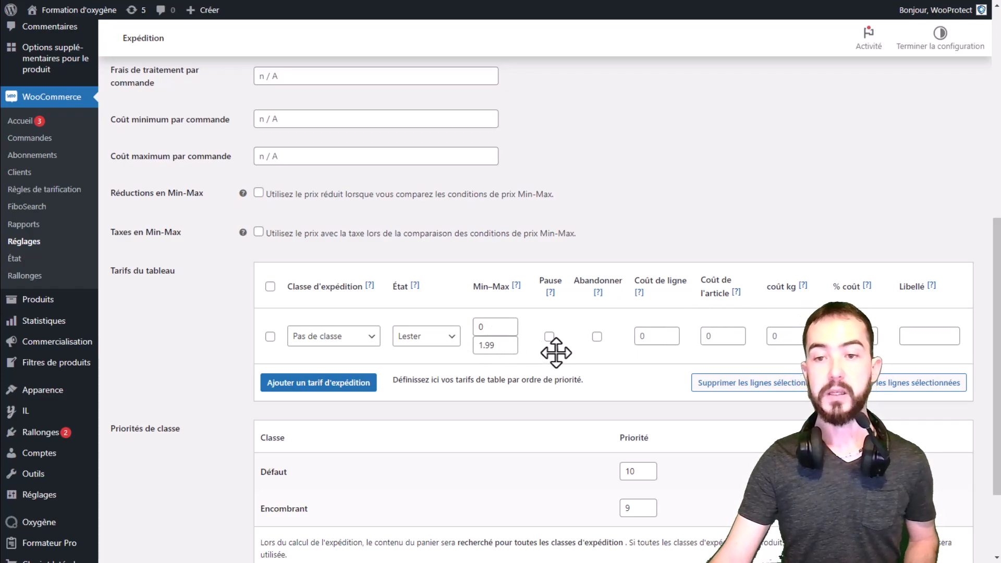
Try an item cost of 5 and a kg cost of 10 on the rate row, and go over its remaining cost and label fields.
{"action": "left_click", "coordinate": [712, 335]}
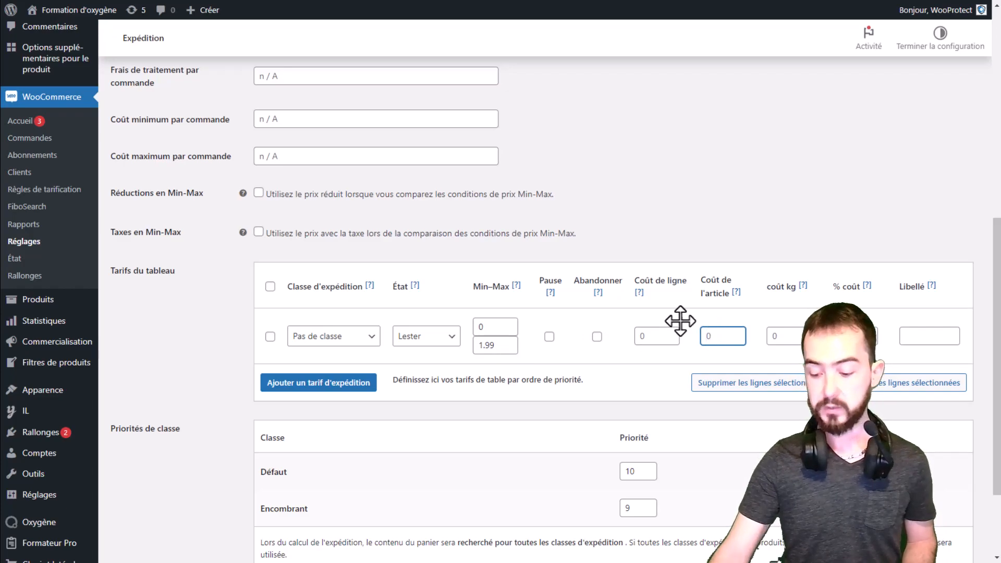
{"action": "type", "text": "5"}
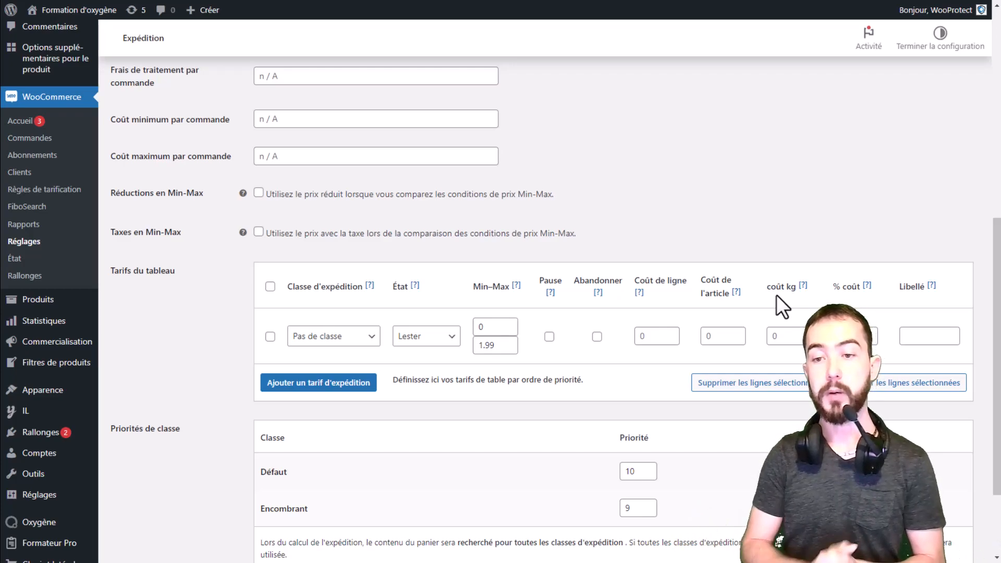
{"action": "left_click", "coordinate": [810, 336]}
{"action": "type", "text": "10"}
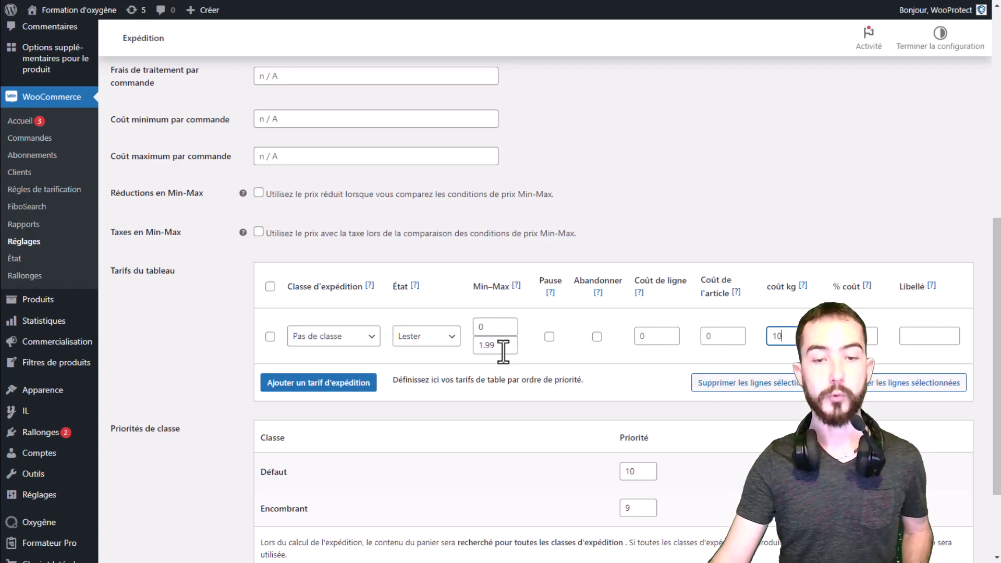
{"action": "left_click", "coordinate": [652, 336]}
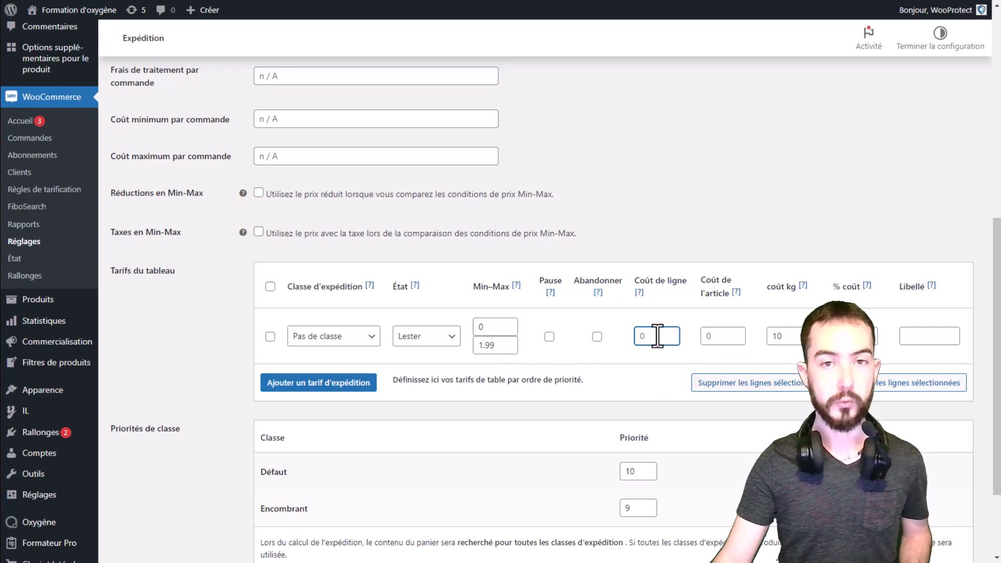
{"action": "left_click", "coordinate": [854, 336]}
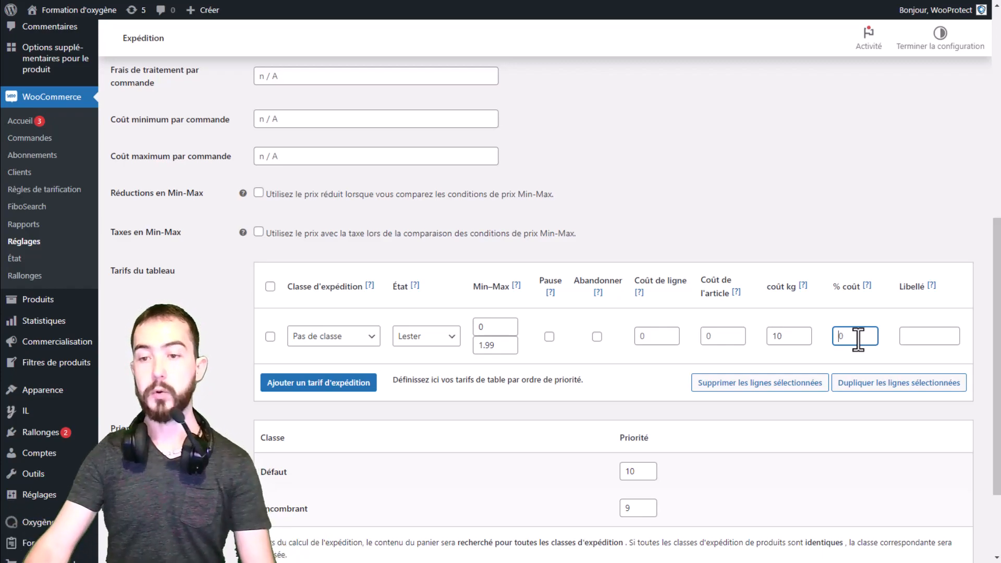
{"action": "left_click", "coordinate": [938, 336]}
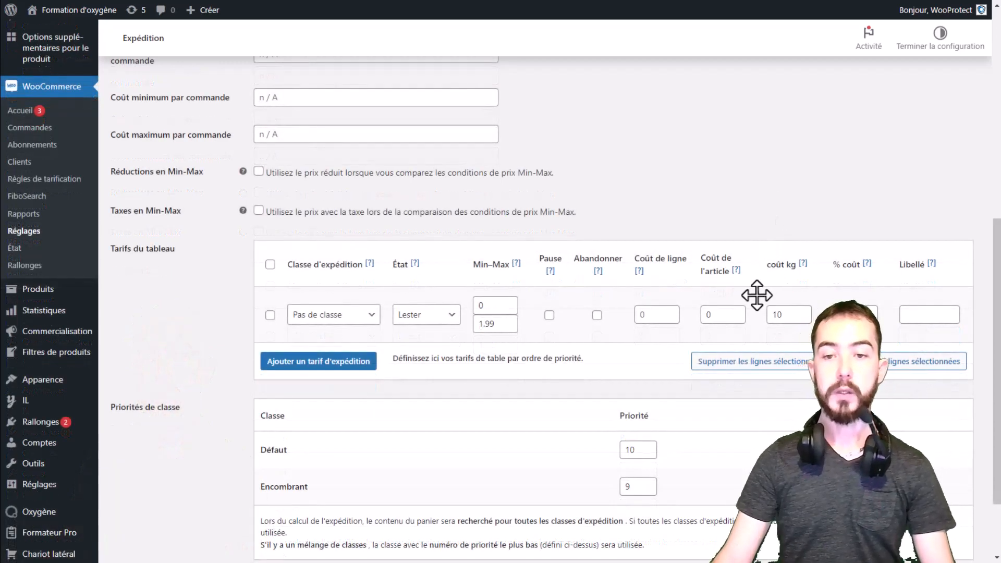
Clear the rate's kg cost and set its row cost to 8.
{"action": "double_click", "coordinate": [798, 312]}
{"action": "key", "text": "BackSpace"}
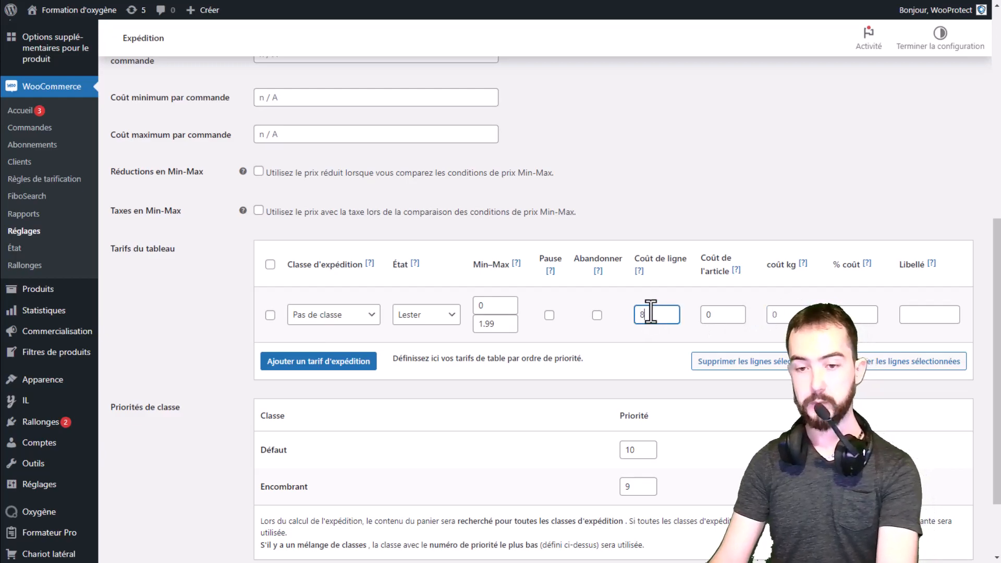
Label the rate "Libellé affiché" and save the shipping method's changes.
{"action": "left_click", "coordinate": [923, 315]}
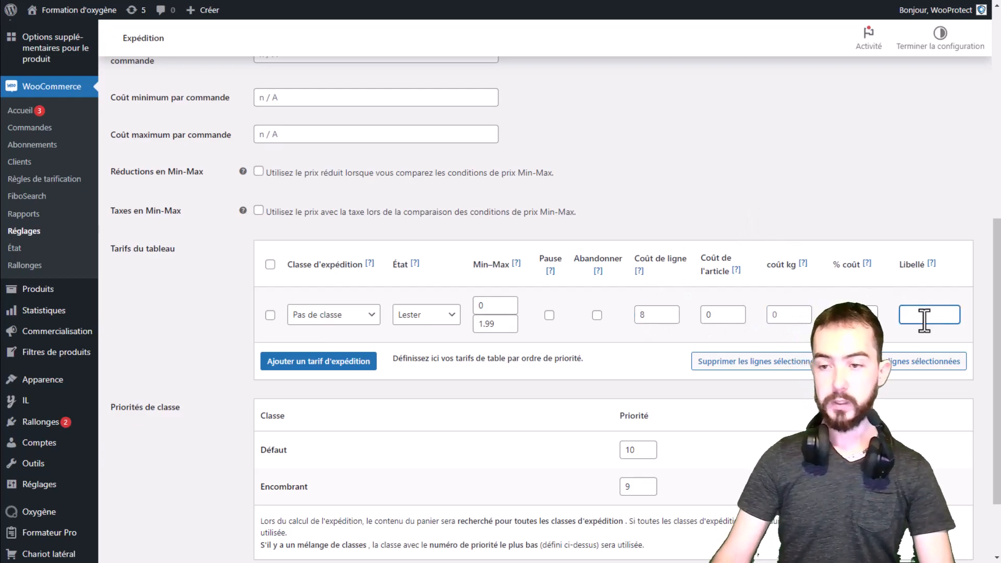
{"action": "double_click", "coordinate": [912, 264]}
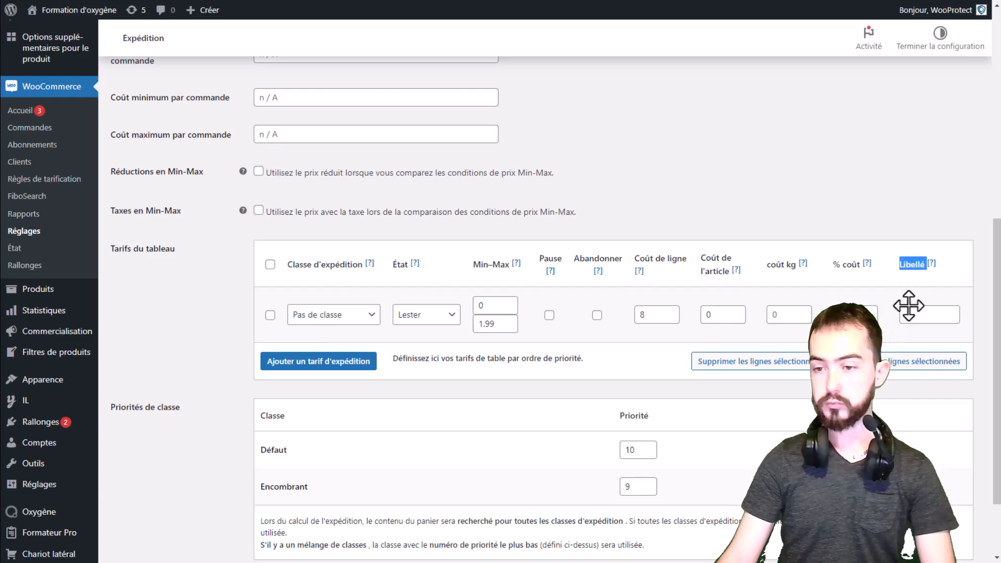
{"action": "left_click_drag", "start_coordinate": [910, 325], "coordinate": [915, 325]}
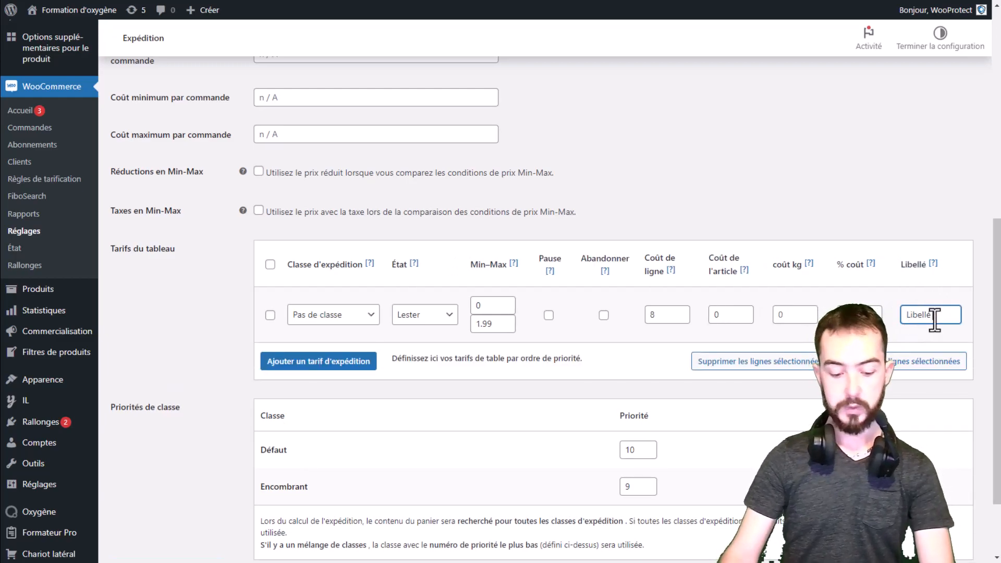
{"action": "type", "text": "affiché"}
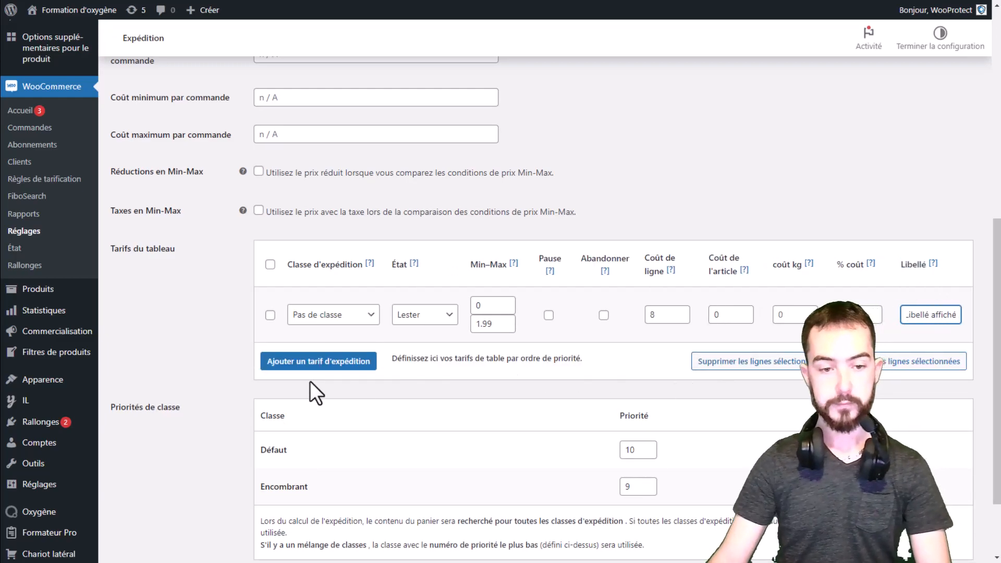
{"action": "scroll", "coordinate": [312, 388], "scroll_direction": "down", "scroll_amount": 2}
{"action": "left_click", "coordinate": [191, 494]}
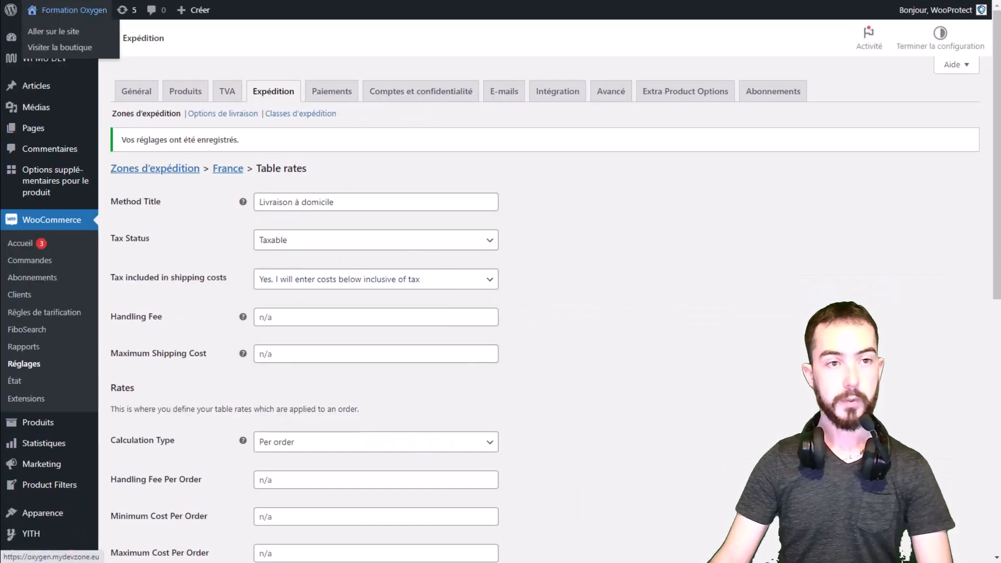
Visit the storefront's shop, add one Casque Neige to the cart and view the full cart page.
{"action": "left_click", "coordinate": [53, 31]}
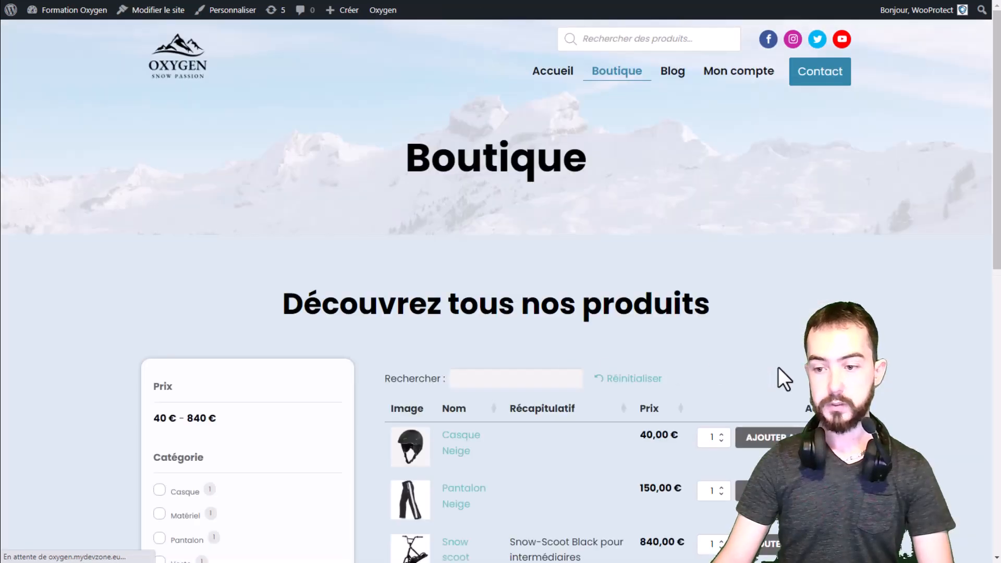
{"action": "scroll", "coordinate": [782, 380], "scroll_direction": "down", "scroll_amount": 5}
{"action": "left_click", "coordinate": [784, 196]}
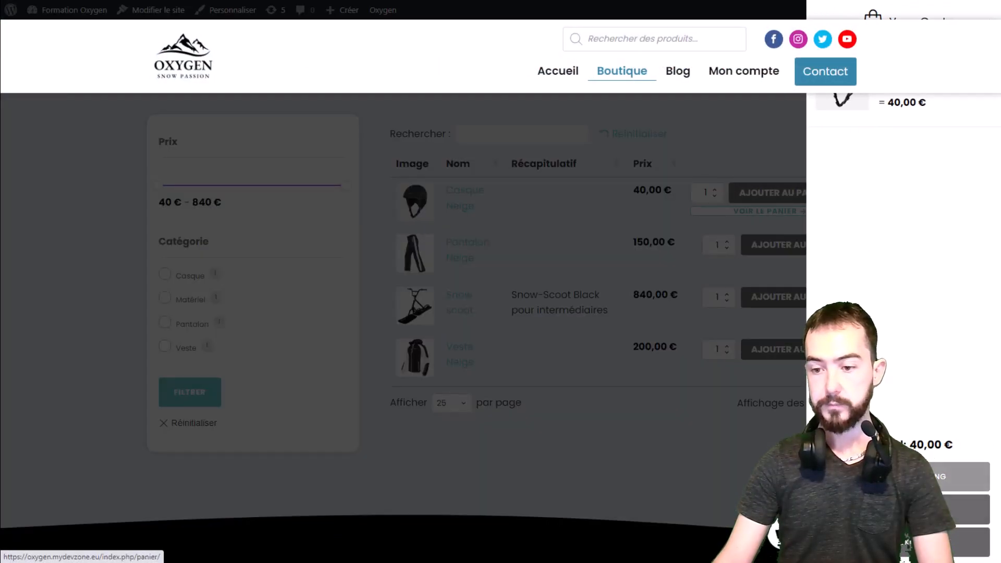
{"action": "left_click", "coordinate": [903, 509]}
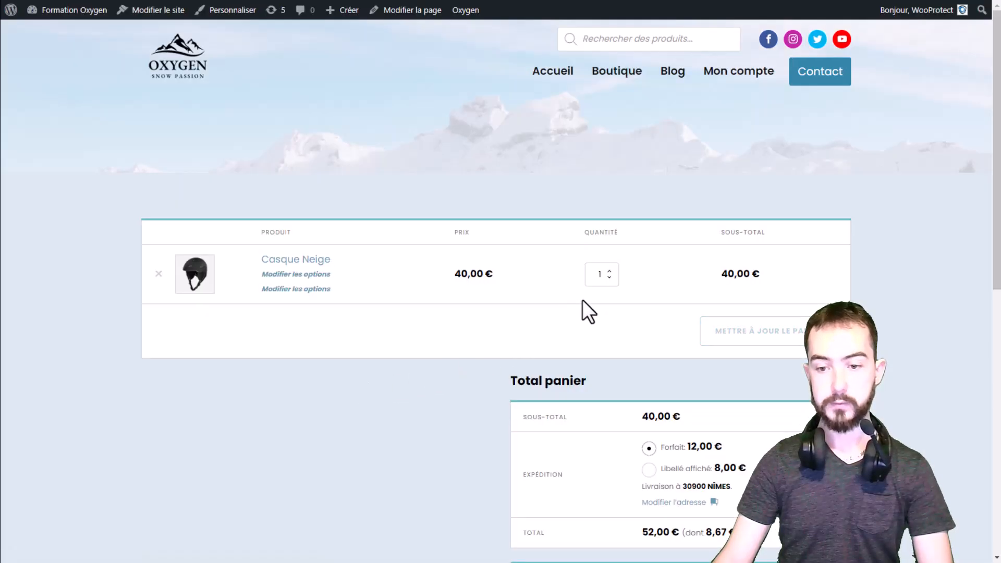
Compare the shipping options in the cart totals with the label and row cost in the table rate settings.
{"action": "scroll", "coordinate": [879, 259], "scroll_direction": "down", "scroll_amount": 3}
{"action": "left_click_drag", "start_coordinate": [665, 348], "coordinate": [705, 348]}
{"action": "key", "text": "ctrl+shift+Tab"}
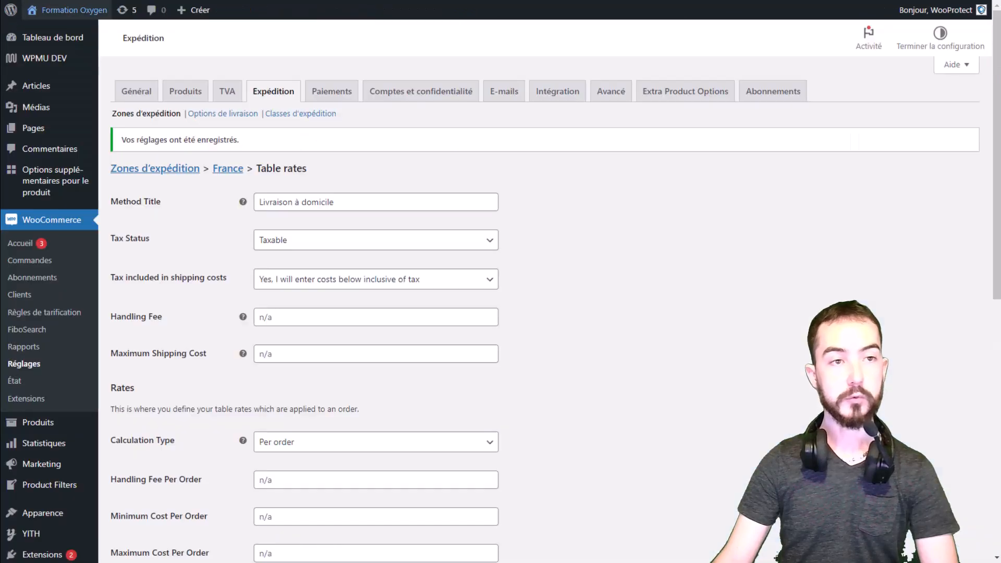
{"action": "scroll", "coordinate": [451, 188], "scroll_direction": "down", "scroll_amount": 9}
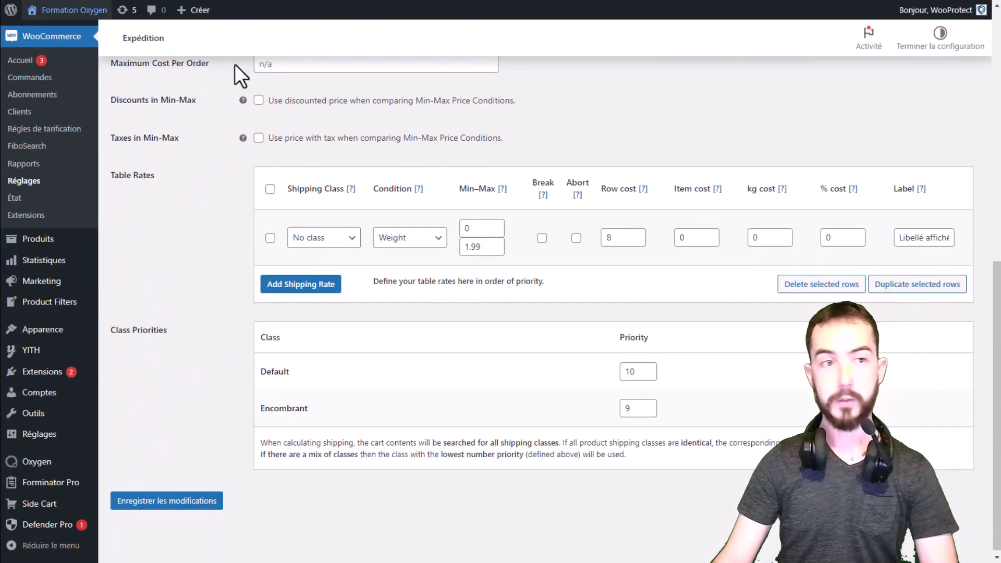
{"action": "key", "text": "ctrl+shift+Tab"}
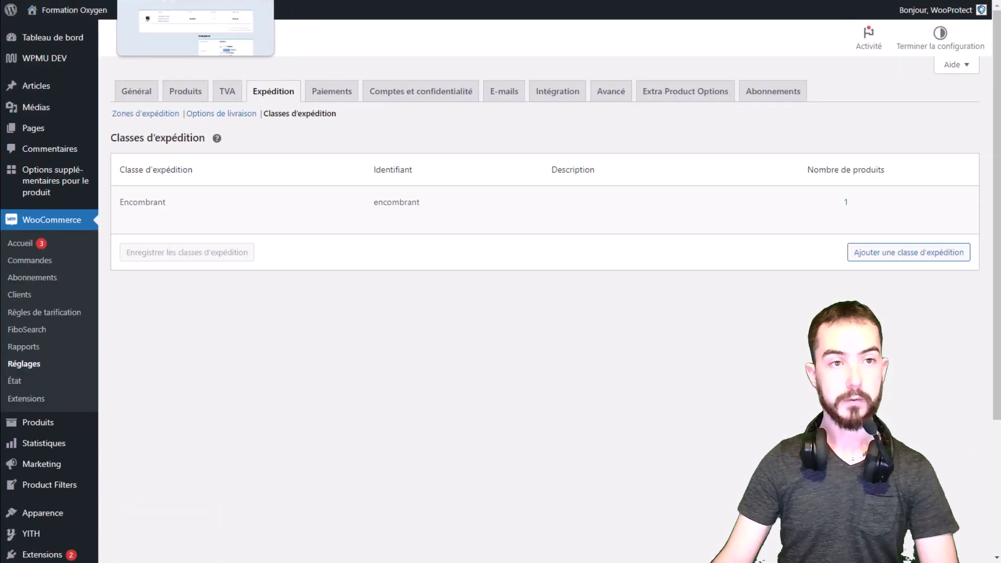
{"action": "key", "text": "ctrl+Tab"}
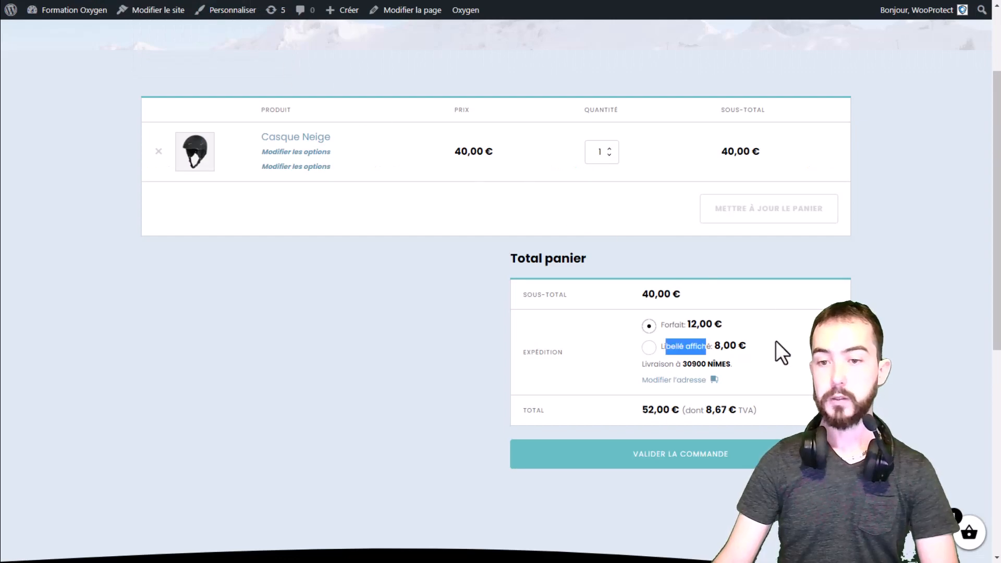
Choose the Libellé affiché shipping option, update the cart to 2 Casque Neige, and check the shipping cost.
{"action": "left_click", "coordinate": [714, 348]}
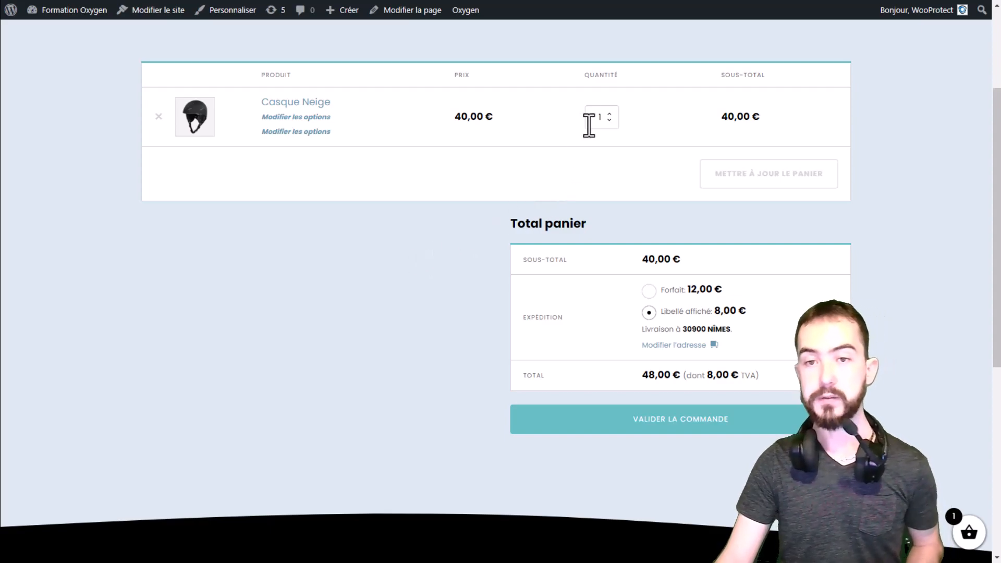
{"action": "left_click", "coordinate": [608, 114]}
{"action": "left_click", "coordinate": [727, 183]}
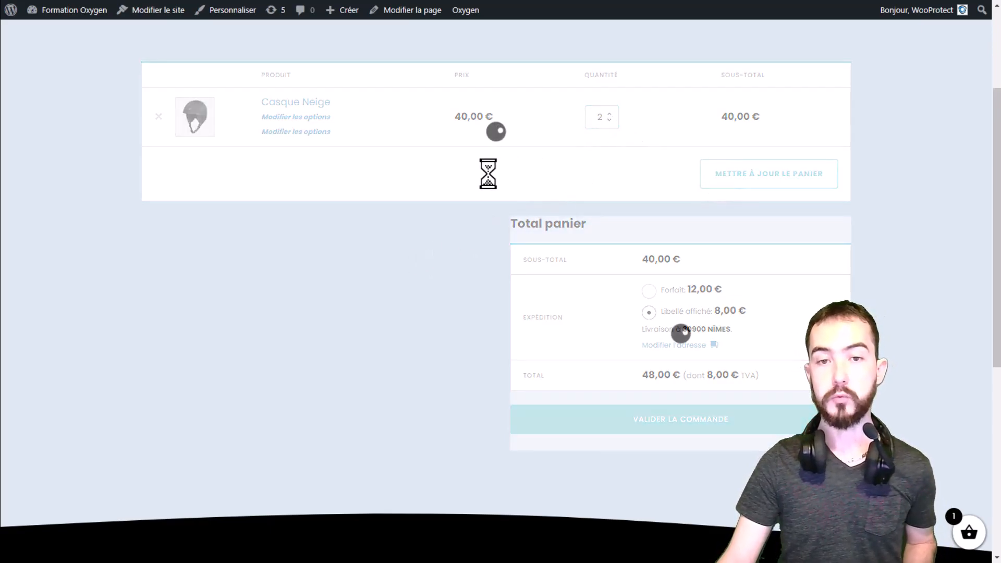
{"action": "left_click_drag", "start_coordinate": [685, 368], "coordinate": [732, 366]}
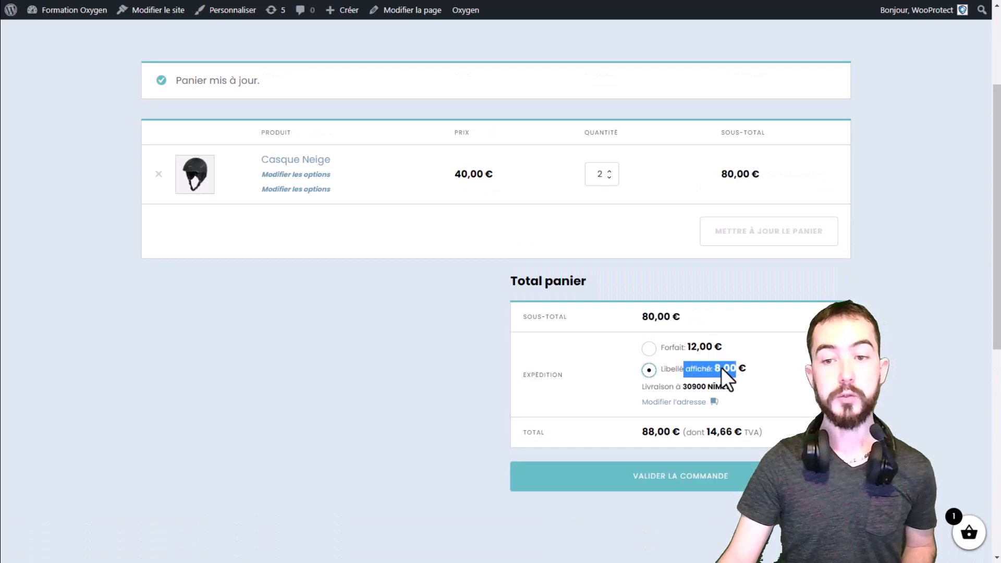
{"action": "left_click", "coordinate": [721, 368]}
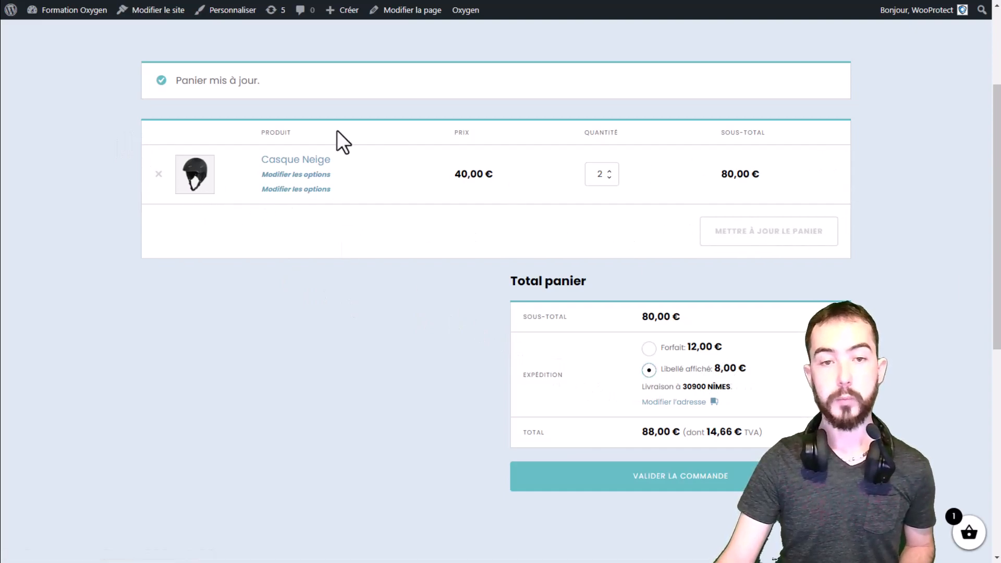
Return to the table rate settings, set the rate's row cost to 0 and its item cost to 8, and save the changes.
{"action": "left_click", "coordinate": [93, 0]}
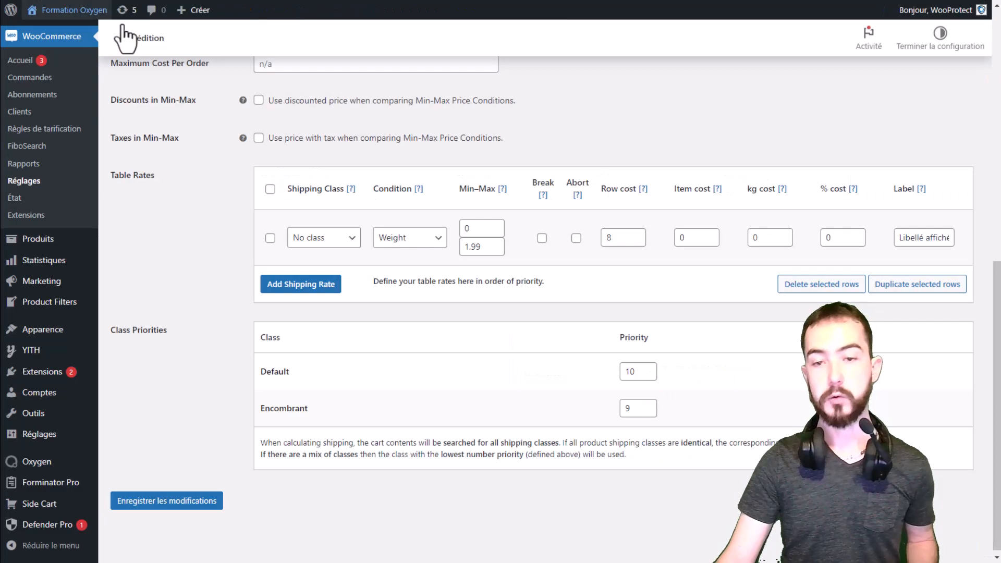
{"action": "double_click", "coordinate": [609, 238]}
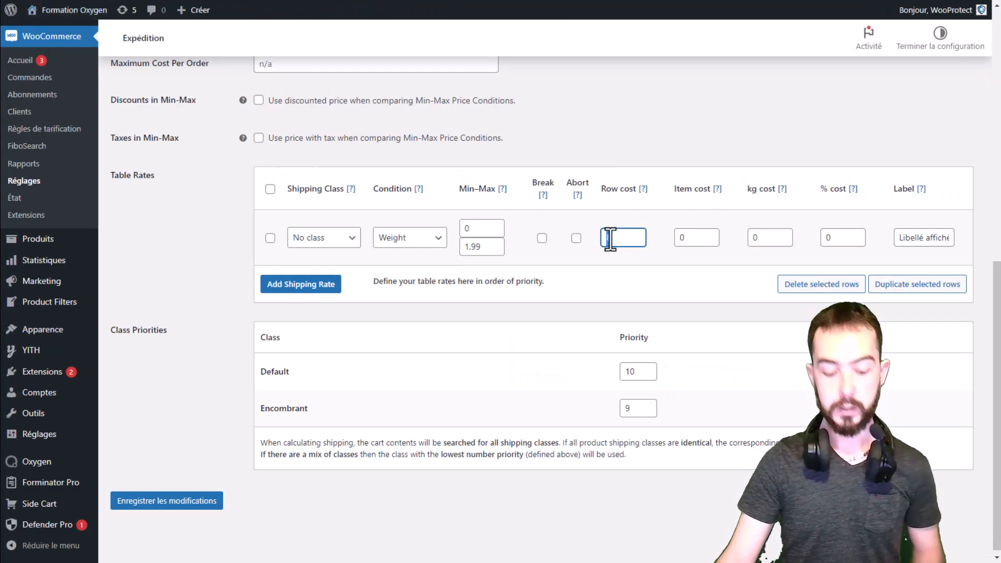
{"action": "type", "text": "0"}
{"action": "left_click", "coordinate": [698, 238]}
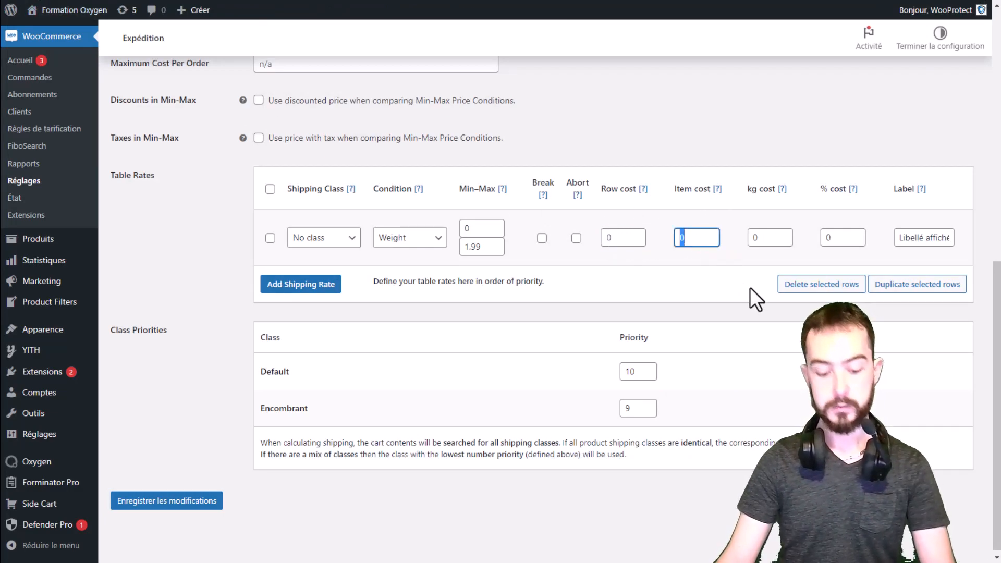
{"action": "double_click", "coordinate": [708, 238]}
{"action": "type", "text": "87"}
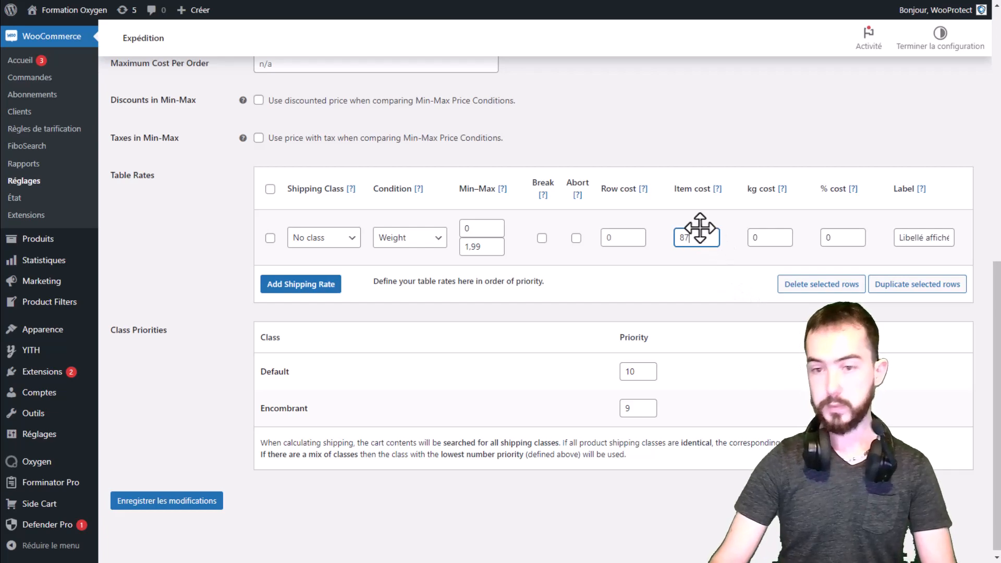
{"action": "key", "text": "BackSpace"}
{"action": "left_click", "coordinate": [205, 501]}
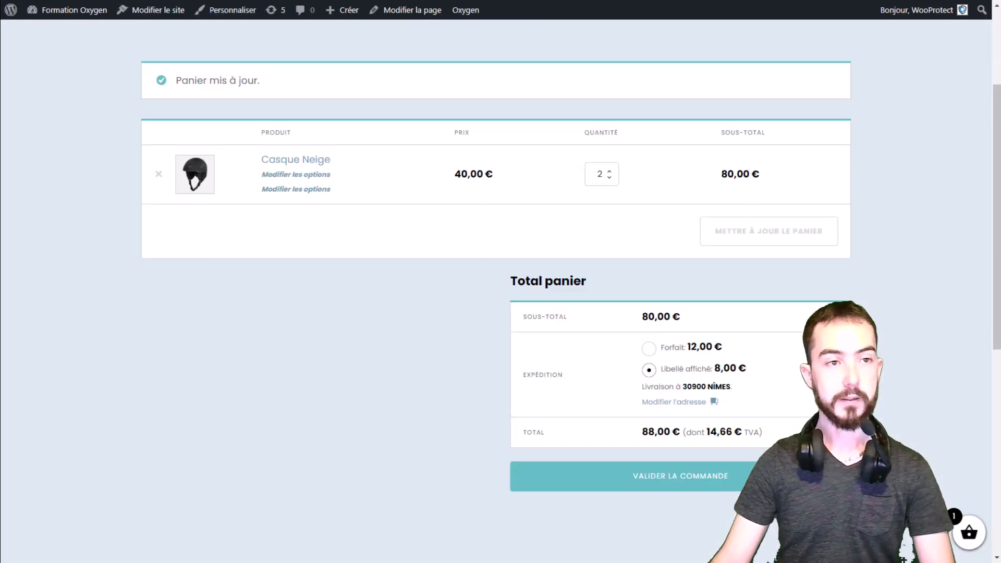
Refresh the cart page and check the Libellé affiché shipping cost against the Casque Neige quantity.
{"action": "left_click", "coordinate": [70, 0]}
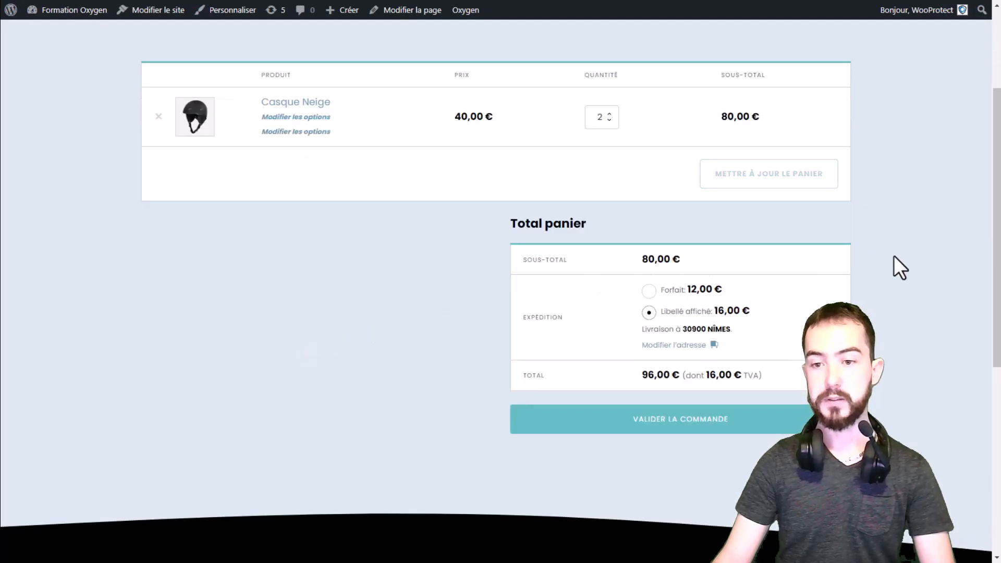
{"action": "double_click", "coordinate": [600, 109]}
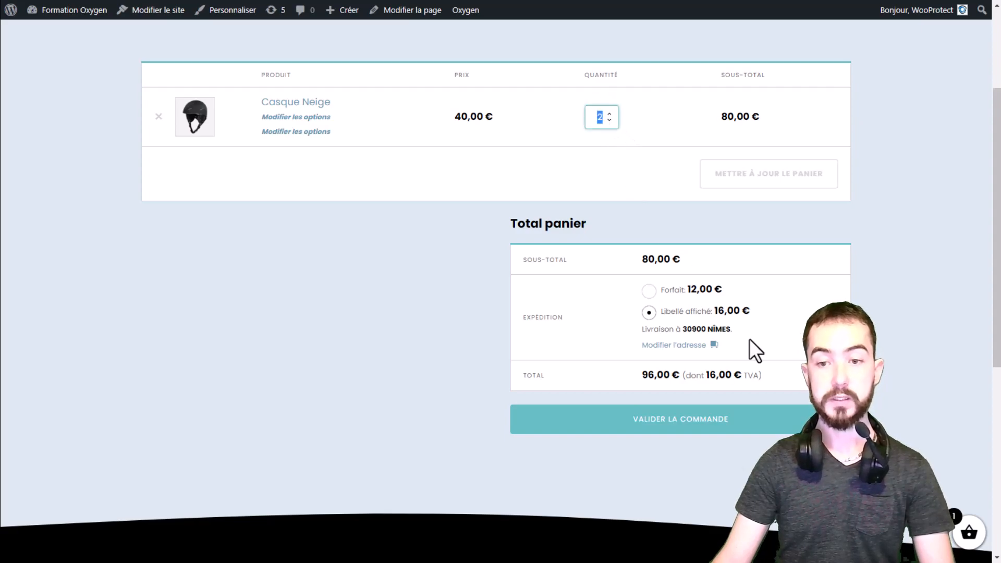
Return from the cart to the table rate settings and add four new shipping rates to the table.
{"action": "left_click_drag", "start_coordinate": [714, 310], "coordinate": [752, 309]}
{"action": "left_click", "coordinate": [751, 309]}
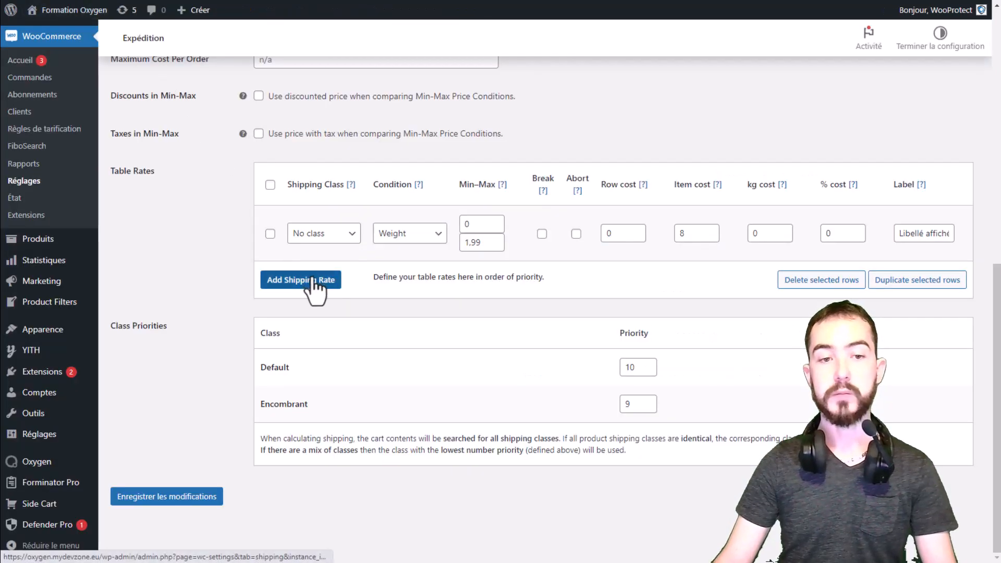
{"action": "left_click", "coordinate": [312, 282]}
{"action": "left_click", "coordinate": [284, 335]}
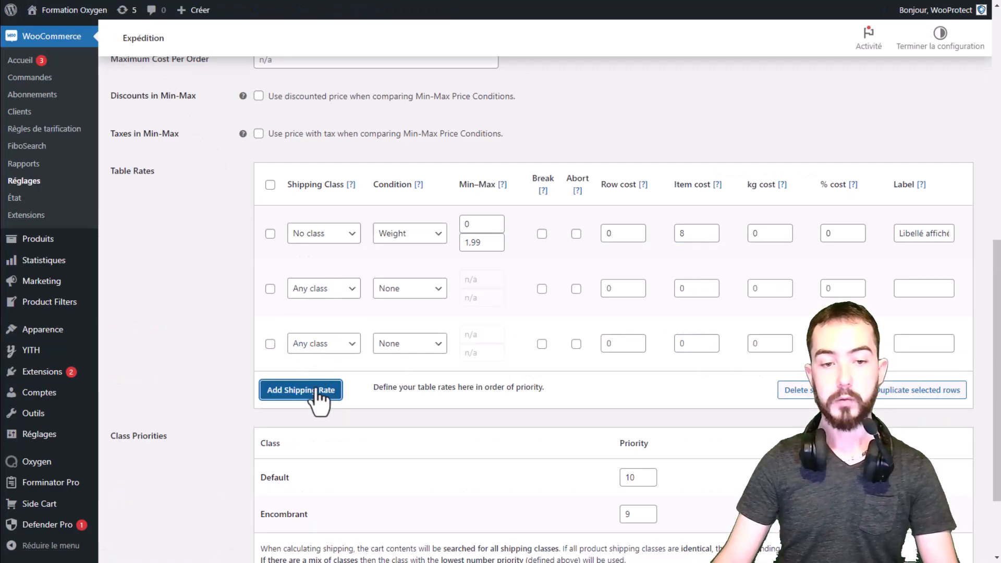
{"action": "left_click", "coordinate": [316, 392]}
{"action": "left_click", "coordinate": [312, 450]}
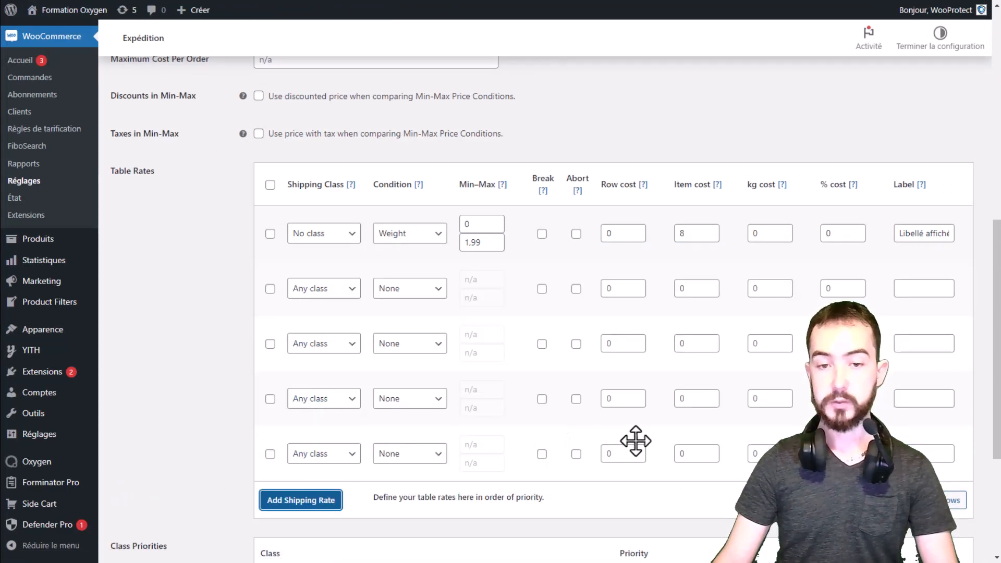
Configure the second rate for No class with a Weight condition from 2 to 7.99 and an item cost of 12.
{"action": "left_click", "coordinate": [320, 292]}
{"action": "left_click", "coordinate": [312, 318]}
{"action": "left_click", "coordinate": [409, 290]}
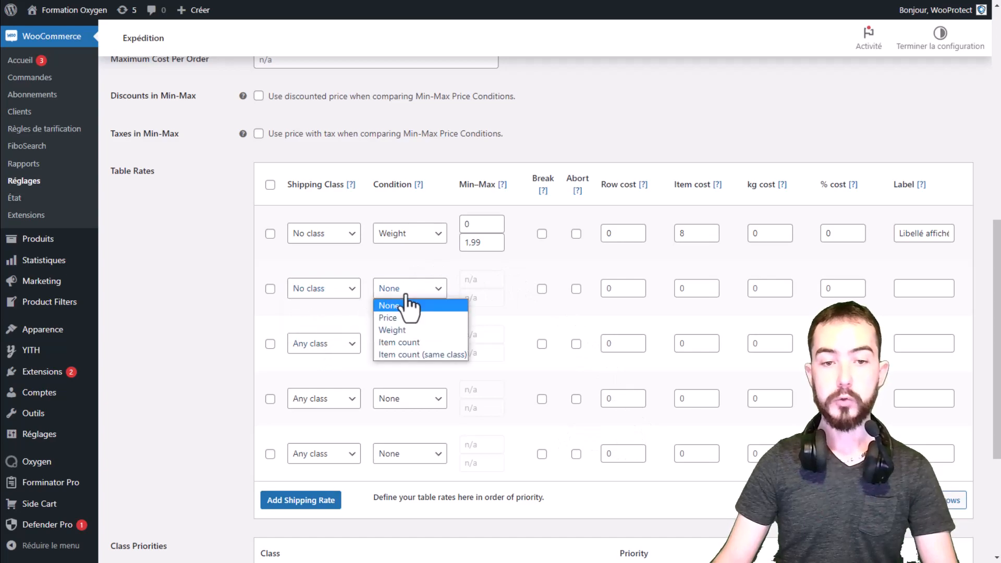
{"action": "left_click", "coordinate": [411, 329]}
{"action": "left_click", "coordinate": [484, 279]}
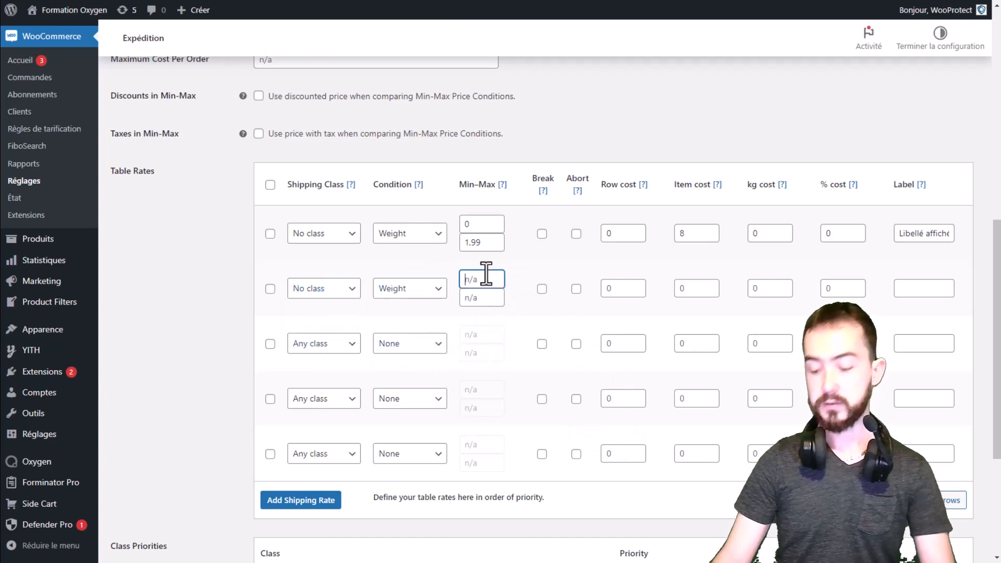
{"action": "type", "text": "2"}
{"action": "left_click", "coordinate": [474, 300]}
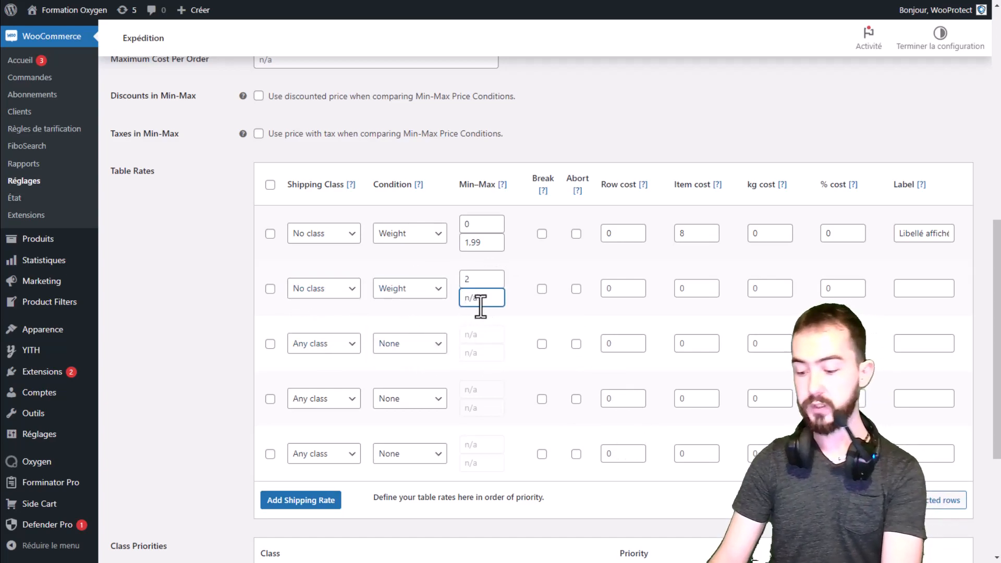
{"action": "type", "text": "7.99"}
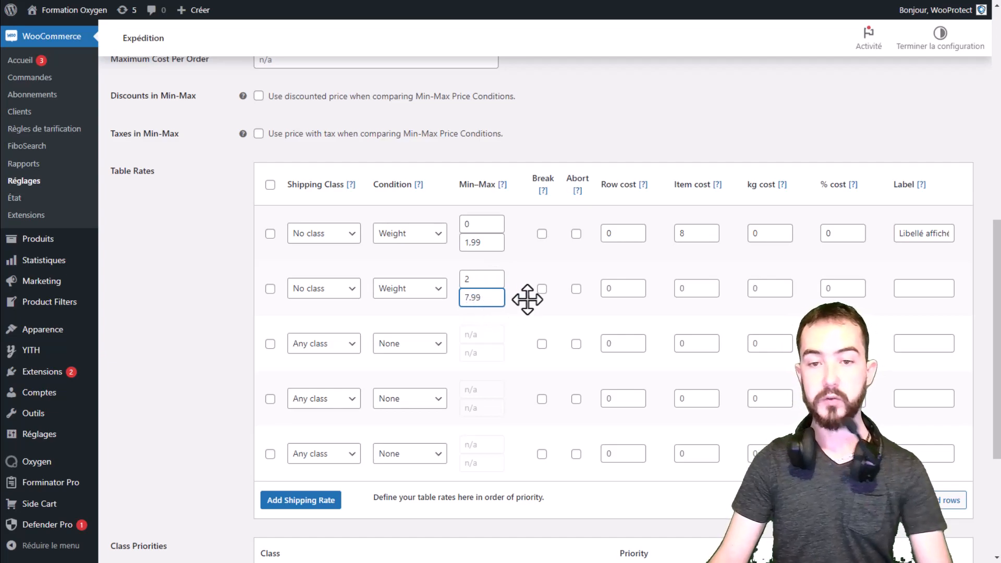
{"action": "left_click", "coordinate": [700, 232]}
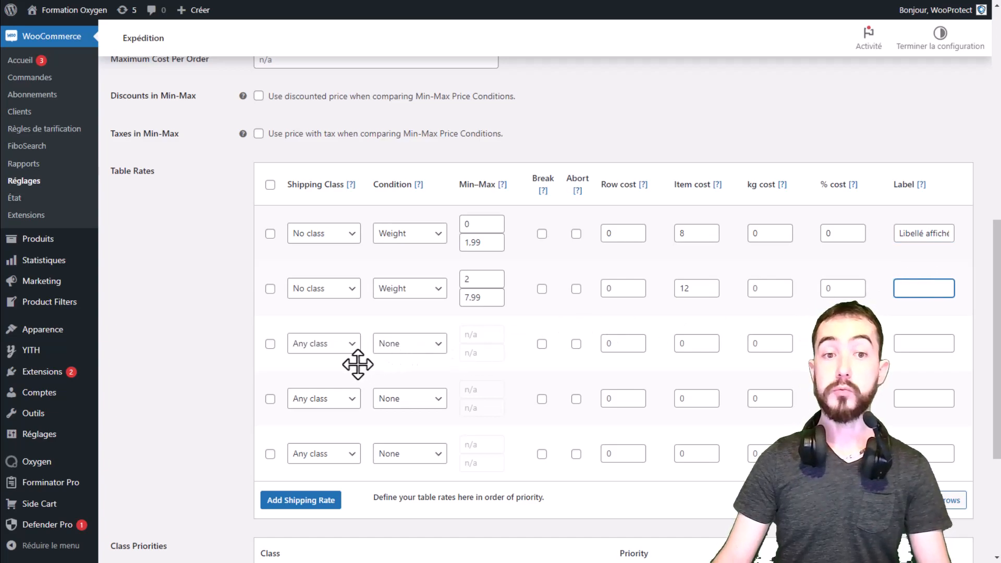
Set the third rate's shipping class to Encombrant and its condition to Weight.
{"action": "left_click", "coordinate": [315, 343]}
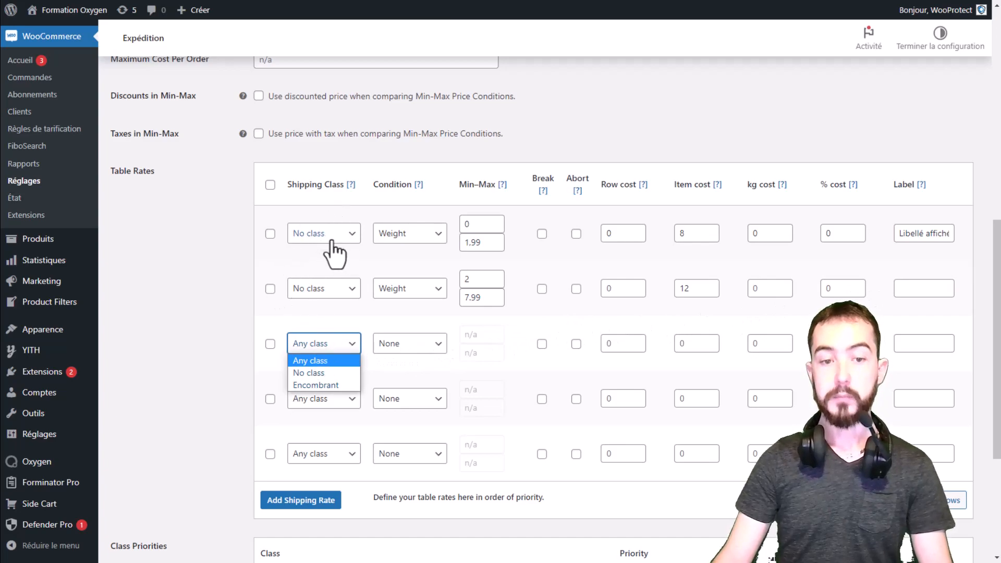
{"action": "left_click", "coordinate": [339, 386]}
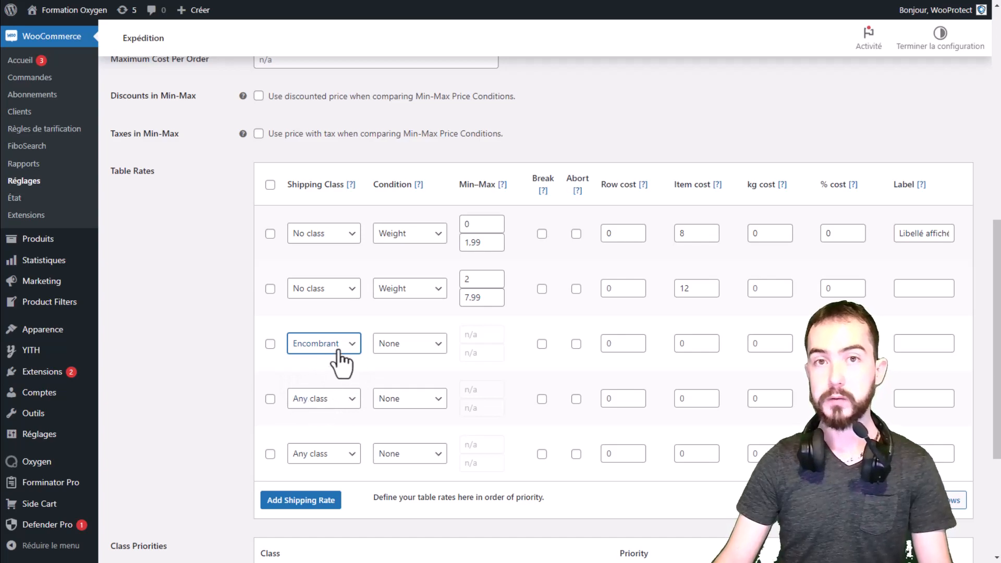
{"action": "left_click", "coordinate": [410, 344]}
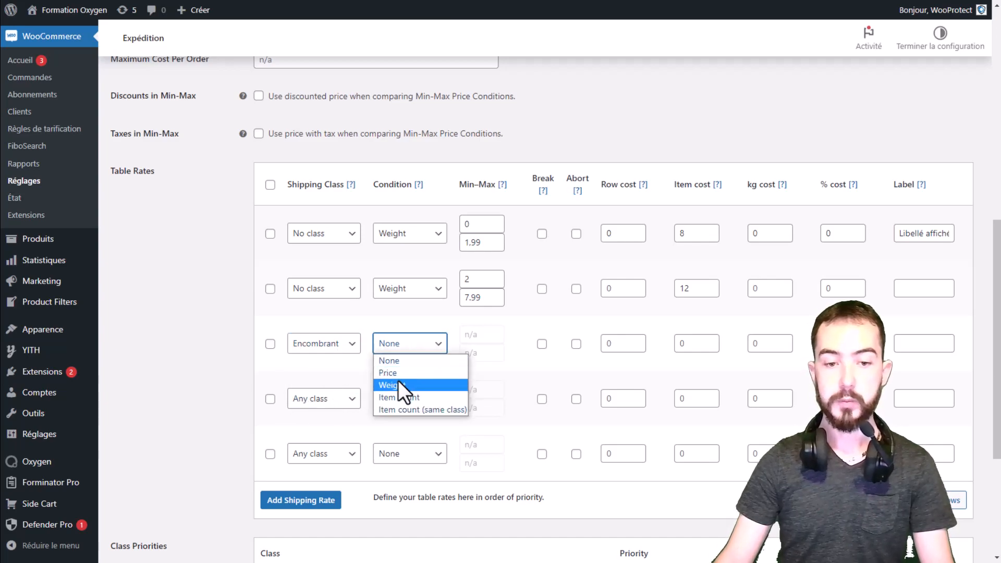
{"action": "left_click", "coordinate": [398, 382]}
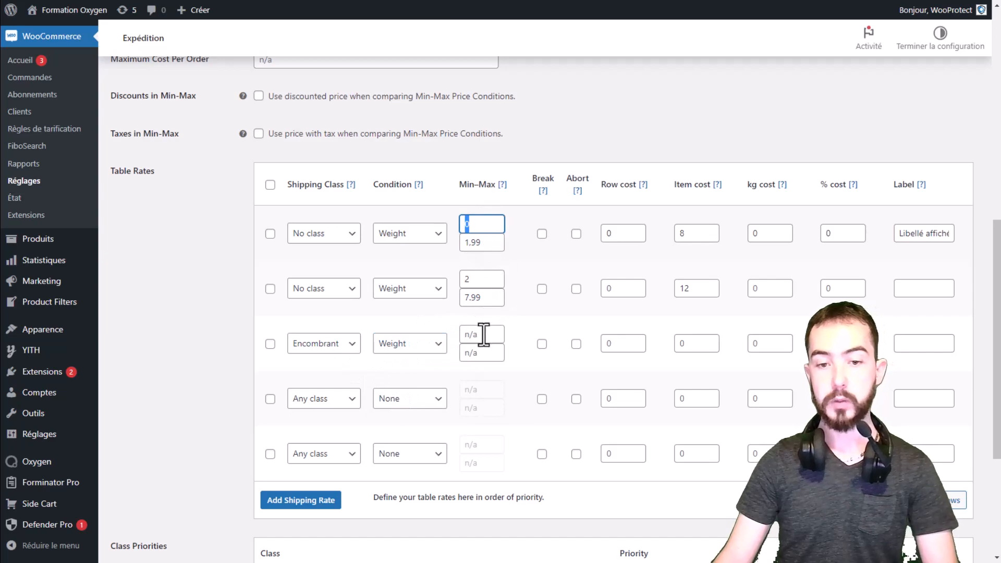
Delete the Encombrant rate and the two unconfigured Any class rates below it.
{"action": "left_click", "coordinate": [270, 344]}
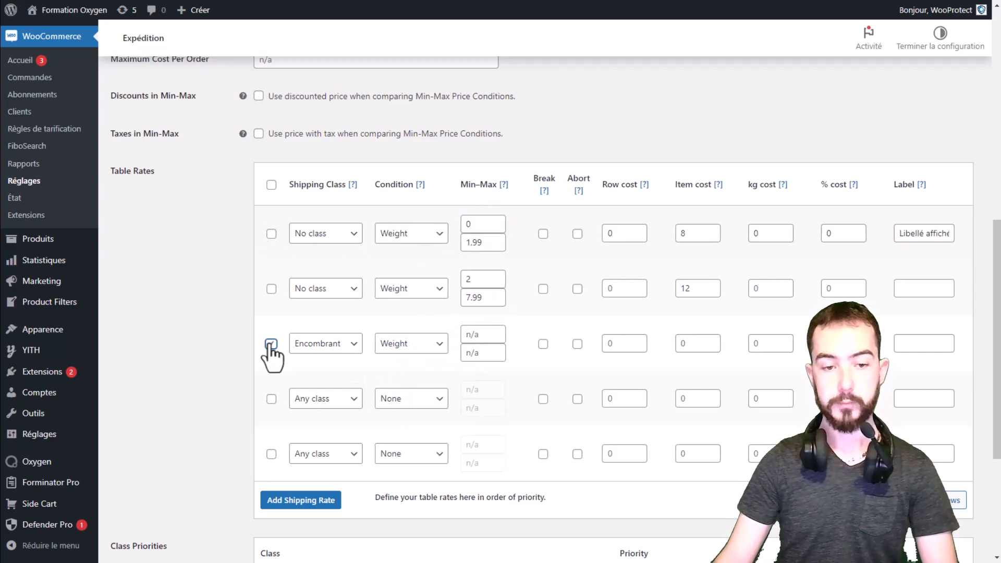
{"action": "left_click", "coordinate": [820, 500]}
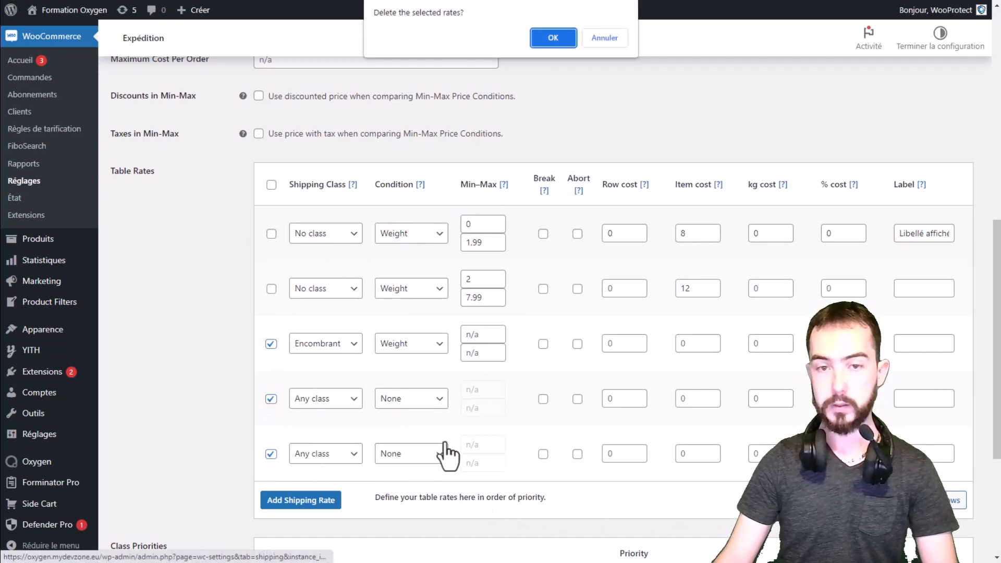
{"action": "left_click", "coordinate": [533, 37]}
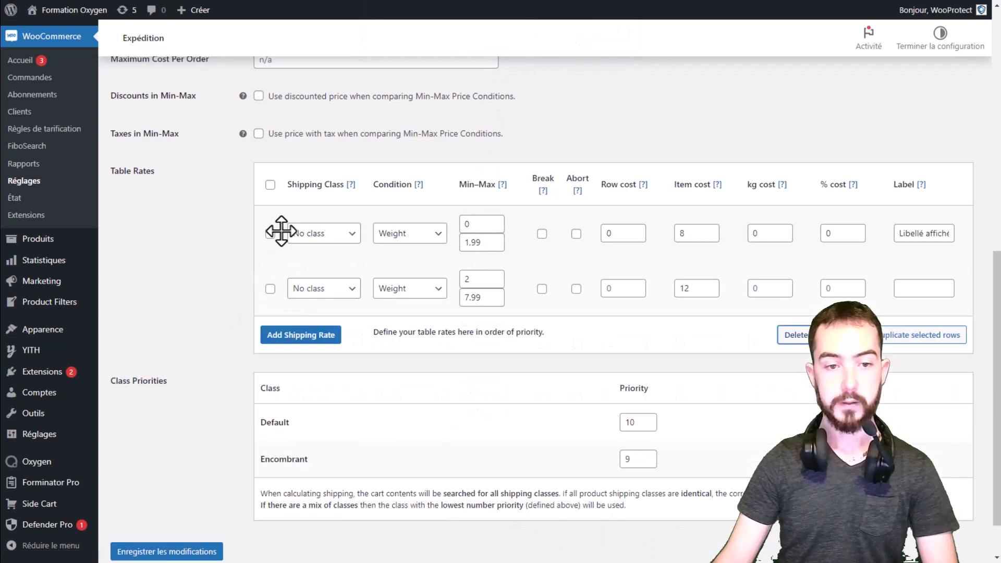
Duplicate the first No class rate and deselect both the original and the copy.
{"action": "left_click", "coordinate": [270, 233]}
{"action": "left_click", "coordinate": [923, 336]}
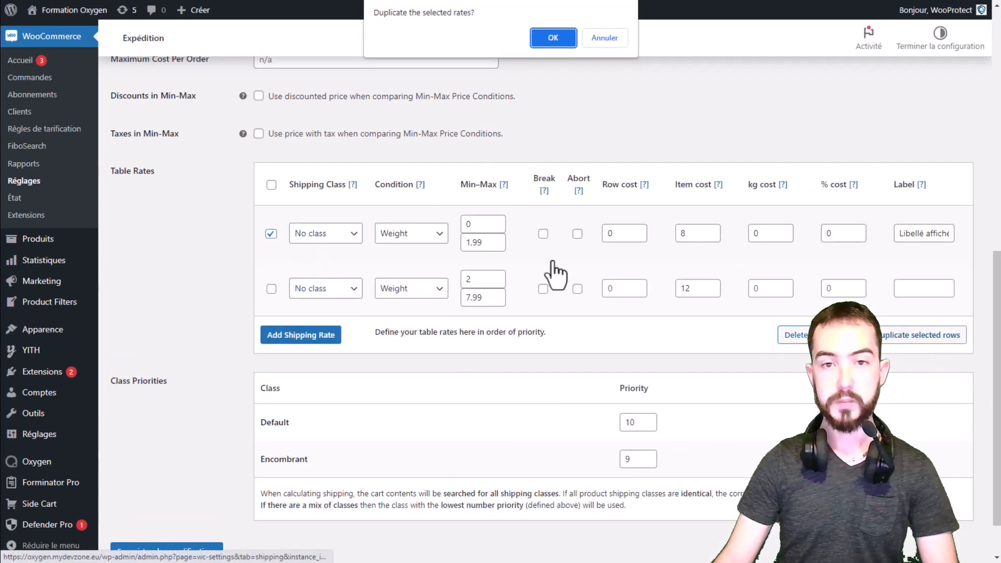
{"action": "left_click", "coordinate": [545, 40]}
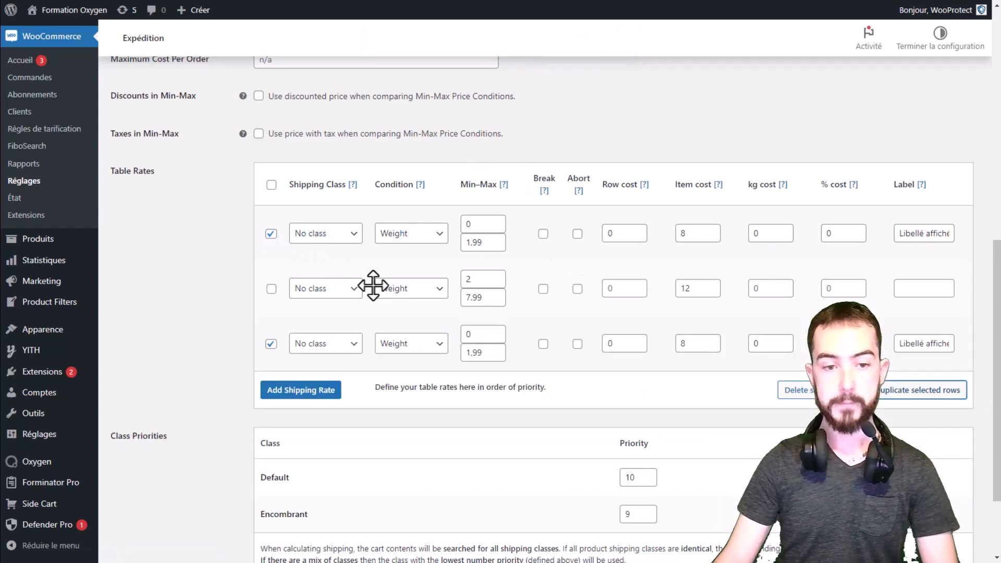
{"action": "left_click", "coordinate": [271, 344]}
{"action": "left_click", "coordinate": [270, 233]}
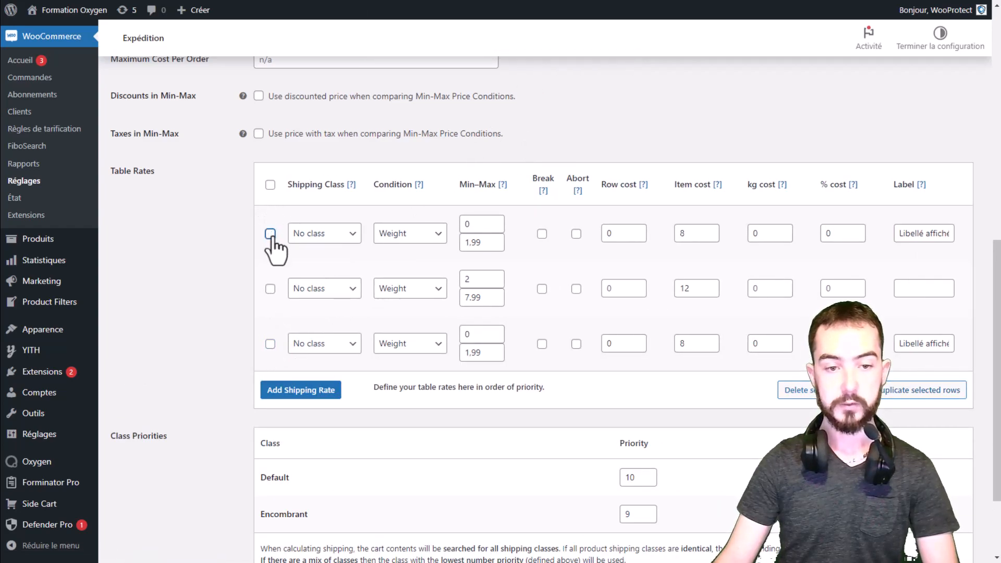
Set the duplicated rate's shipping class to Encombrant and its item cost to 15.
{"action": "left_click", "coordinate": [333, 350]}
{"action": "left_click", "coordinate": [318, 386]}
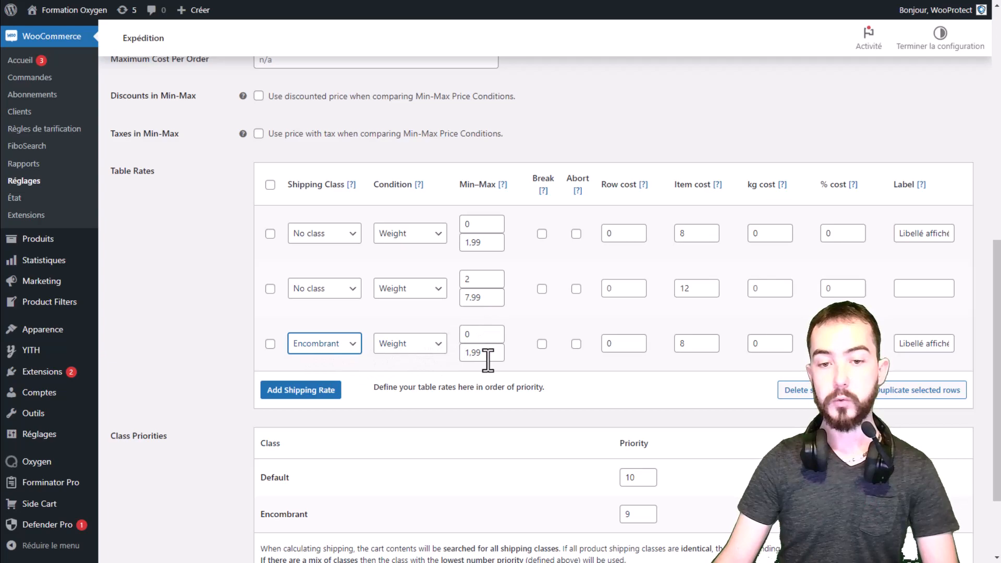
{"action": "double_click", "coordinate": [703, 343]}
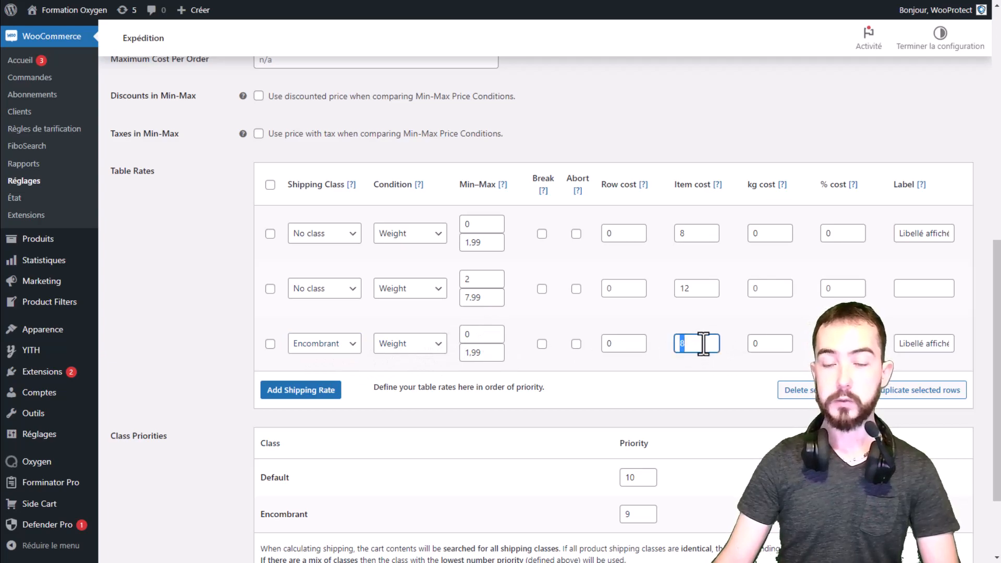
{"action": "type", "text": "15"}
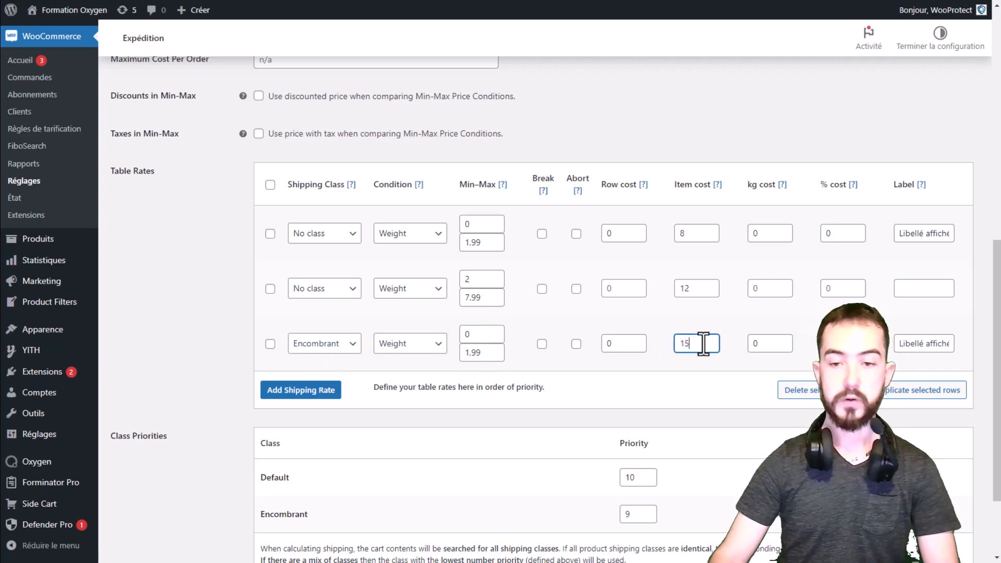
{"action": "left_click", "coordinate": [699, 378]}
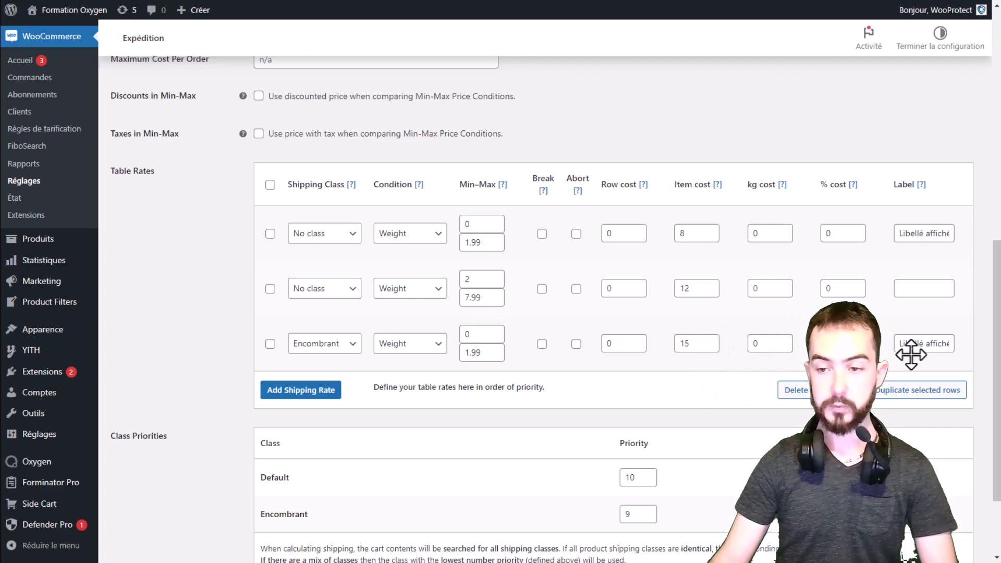
Select the label text of the Encombrant rate for editing.
{"action": "triple_click", "coordinate": [934, 345]}
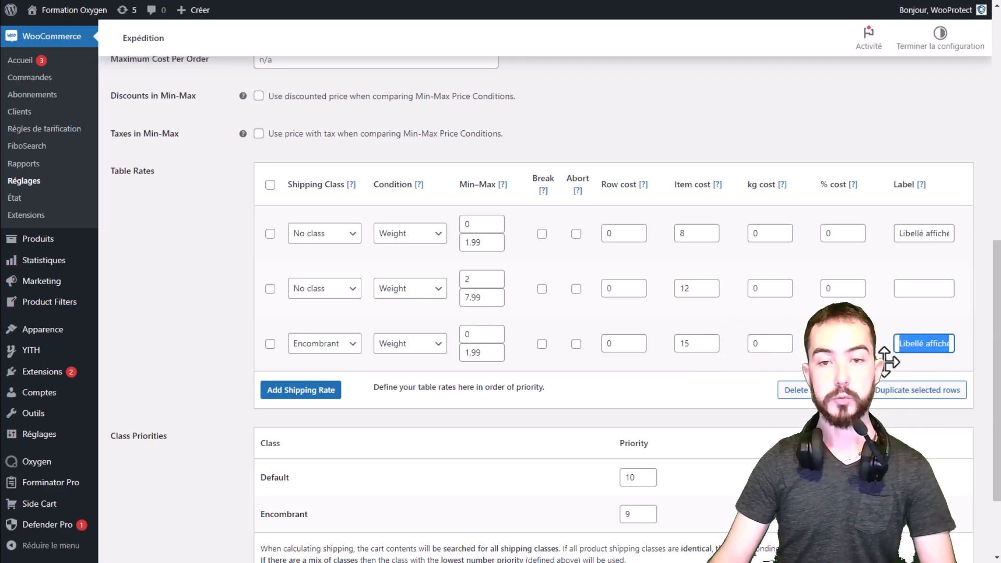